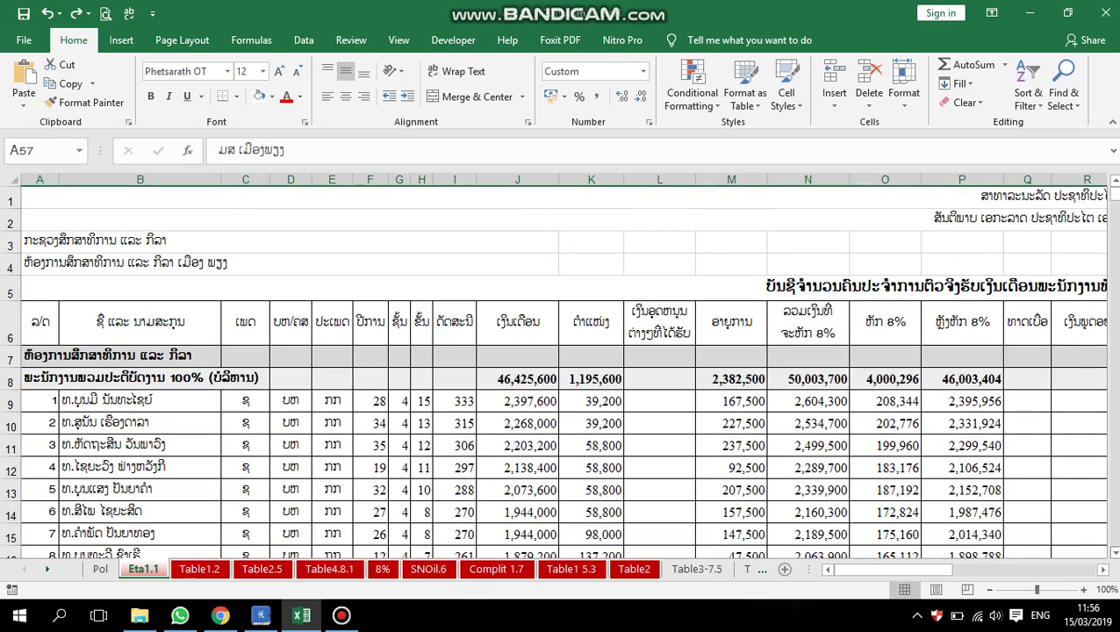
# Freeze the panes at cell C7 so the header rows and columns A and B stay fixed.
pyautogui.scroll(-1, 553, 369)
pyautogui.scroll(-1, 554, 369)
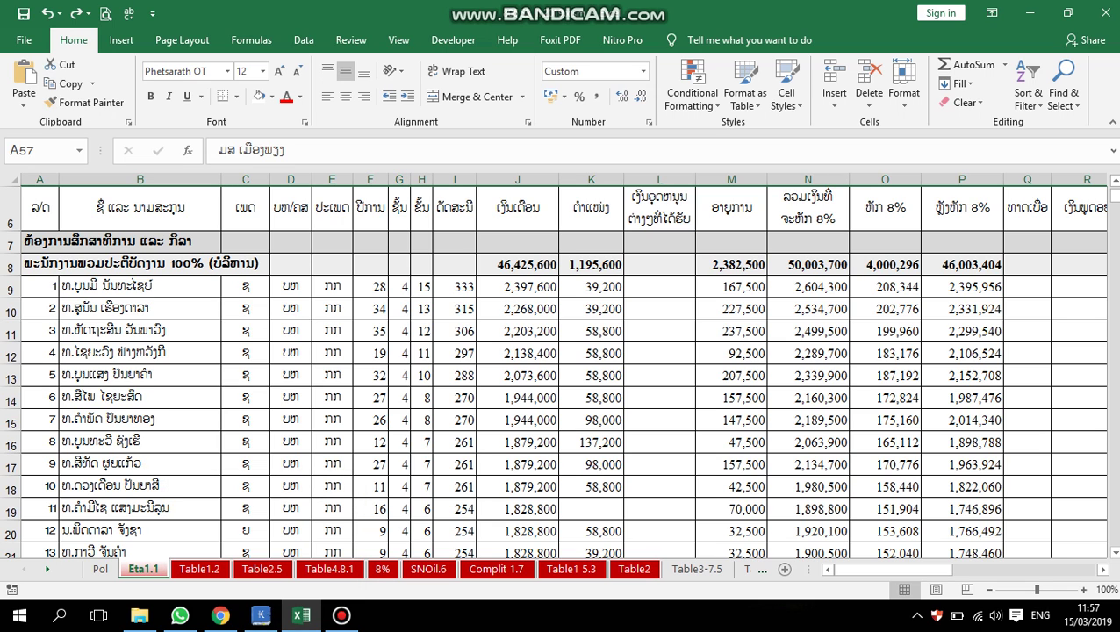
pyautogui.click(246, 243)
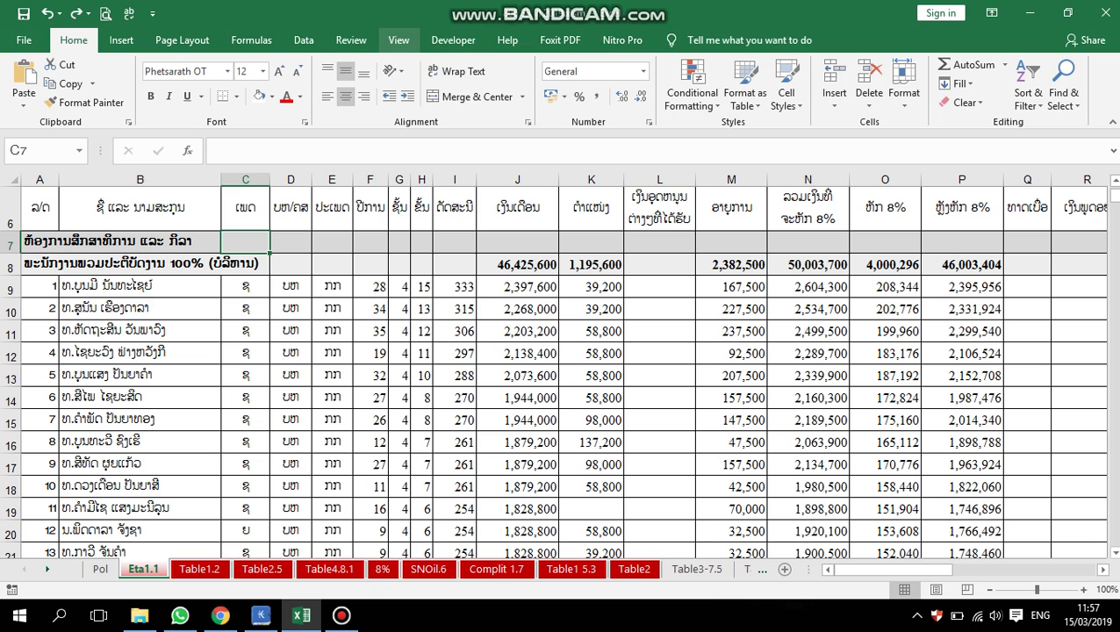
pyautogui.click(399, 39)
pyautogui.click(555, 92)
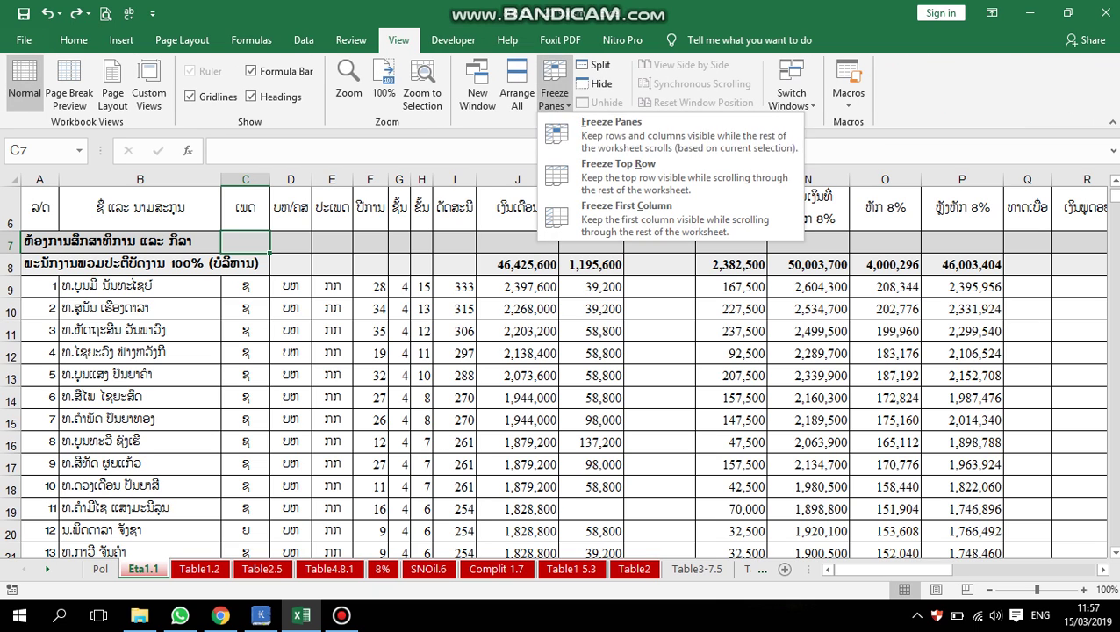
pyautogui.click(613, 123)
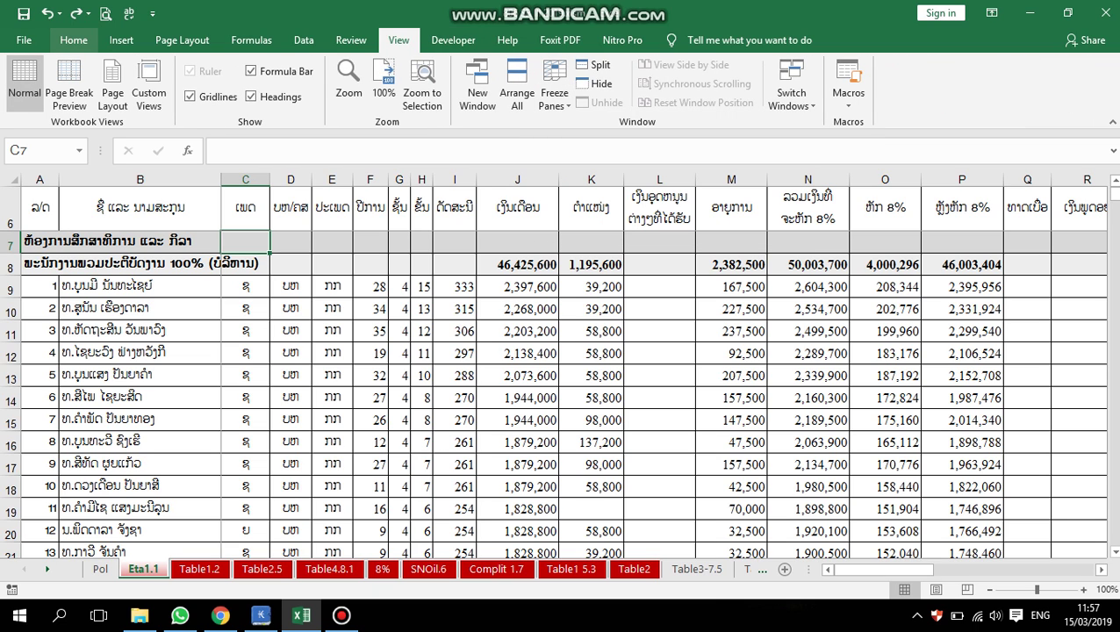
pyautogui.click(74, 39)
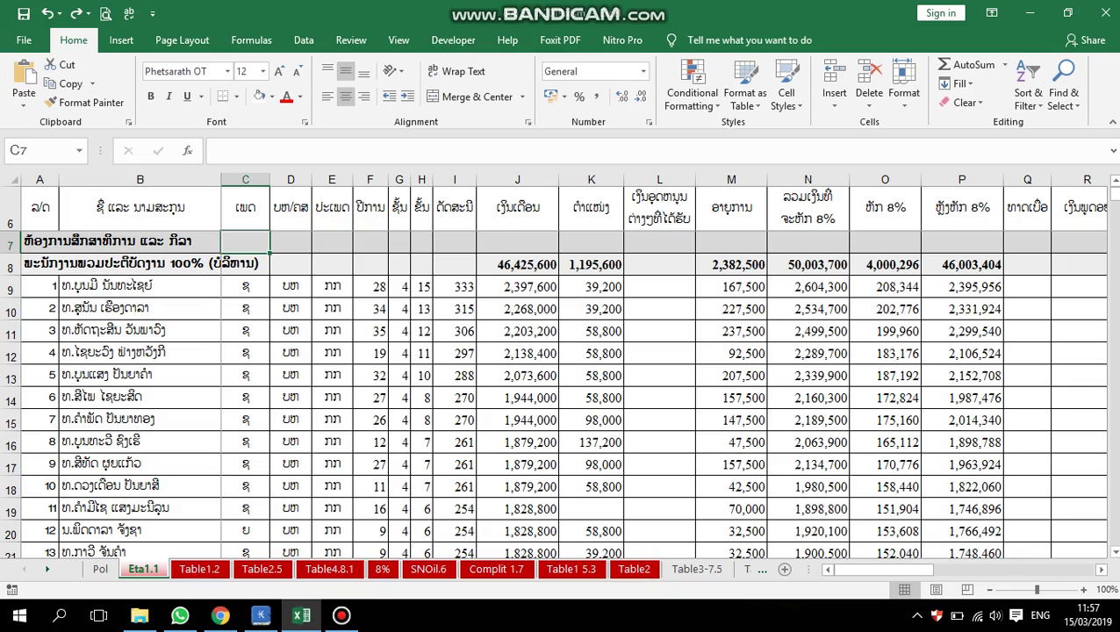
# Check how the frozen header row behaves across the payroll rows of the Eta1.1 sheet.
pyautogui.scroll(-4, 562, 395)
pyautogui.scroll(4, 562, 395)
pyautogui.scroll(-11, 562, 395)
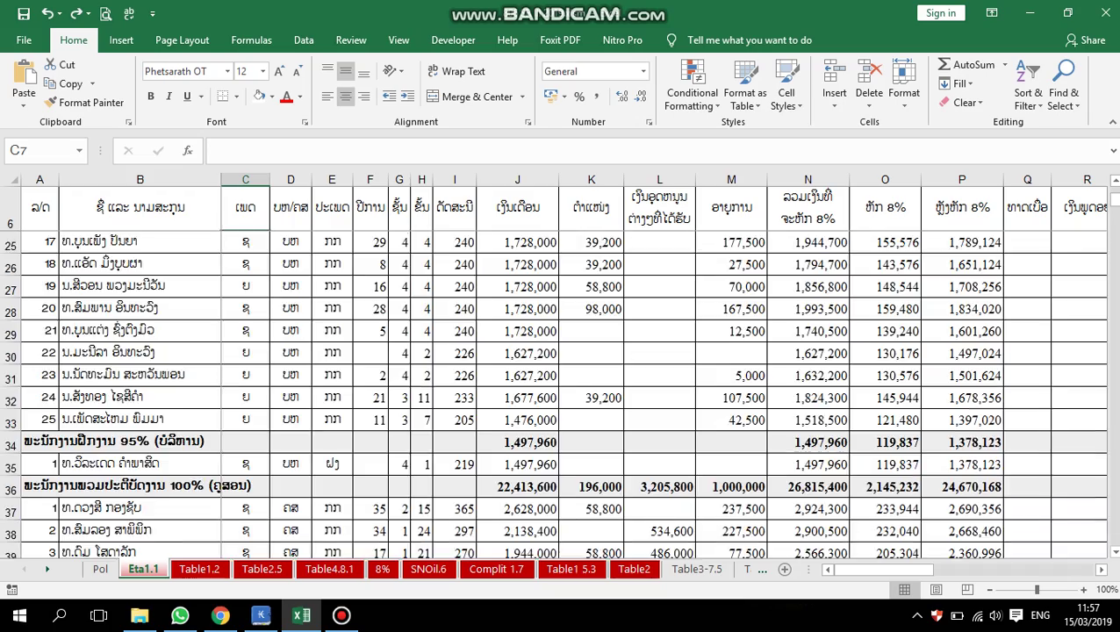
pyautogui.scroll(11, 562, 395)
pyautogui.scroll(-9, 562, 395)
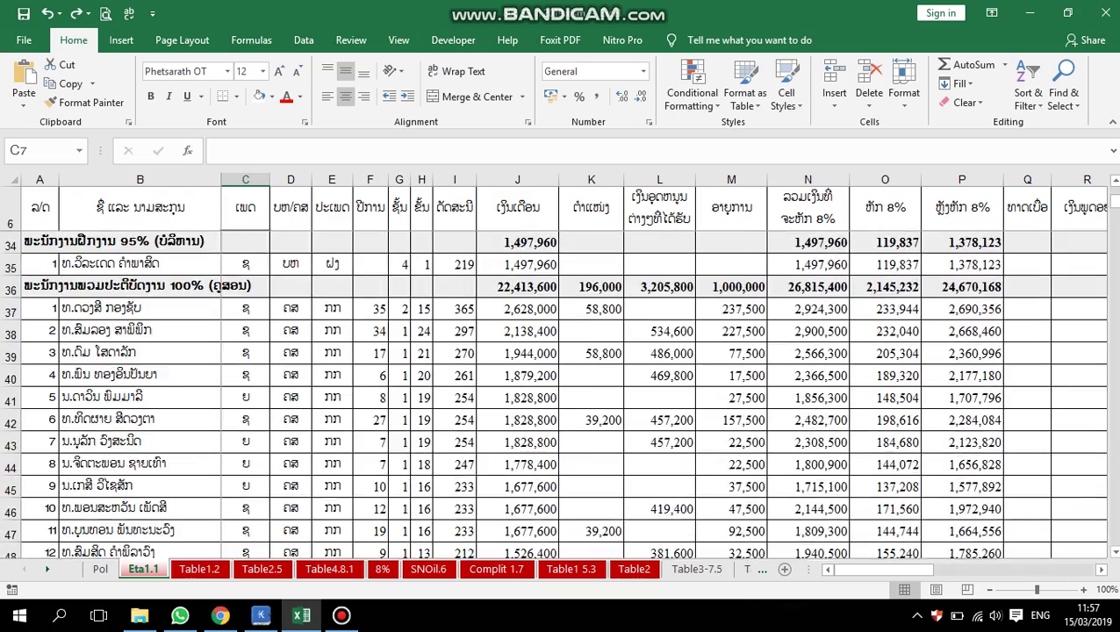
pyautogui.scroll(3, 562, 395)
pyautogui.scroll(6, 562, 395)
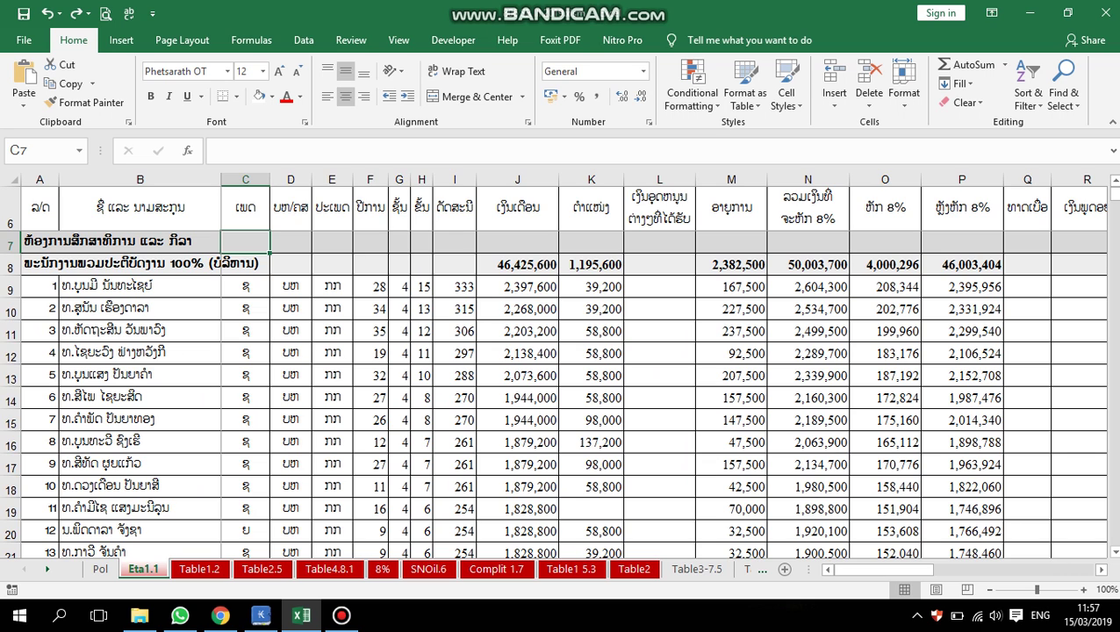
# Copy entire rows 12 through 56 of the Eta1.1 sheet.
pyautogui.click(11, 355)
pyautogui.moveTo(11, 354); pyautogui.dragTo(11, 421)
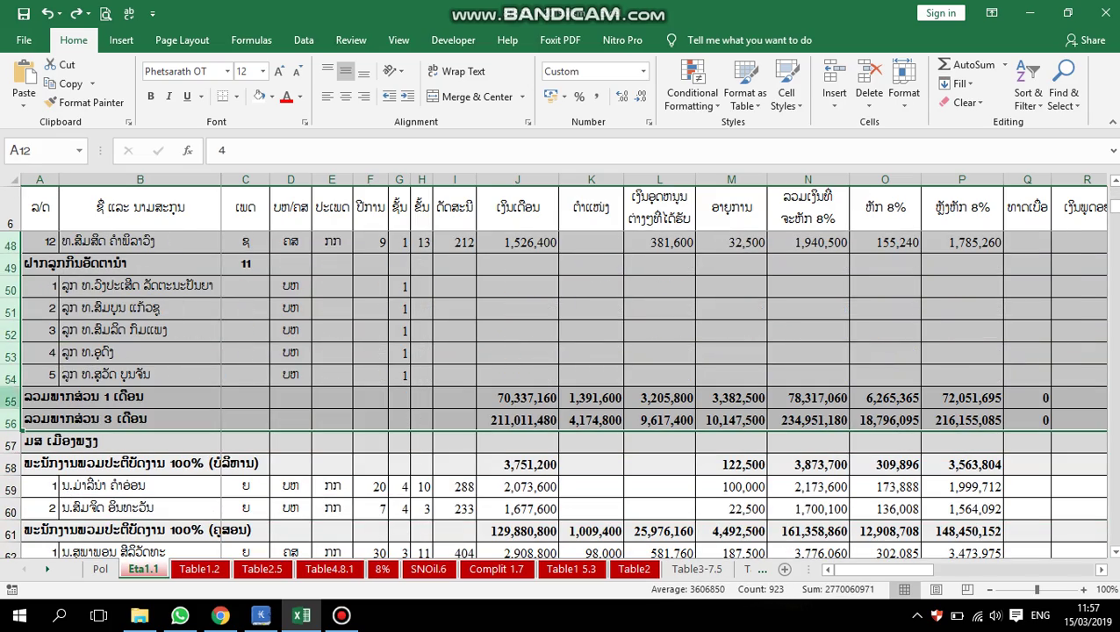
pyautogui.click(66, 84)
pyautogui.scroll(6, 562, 395)
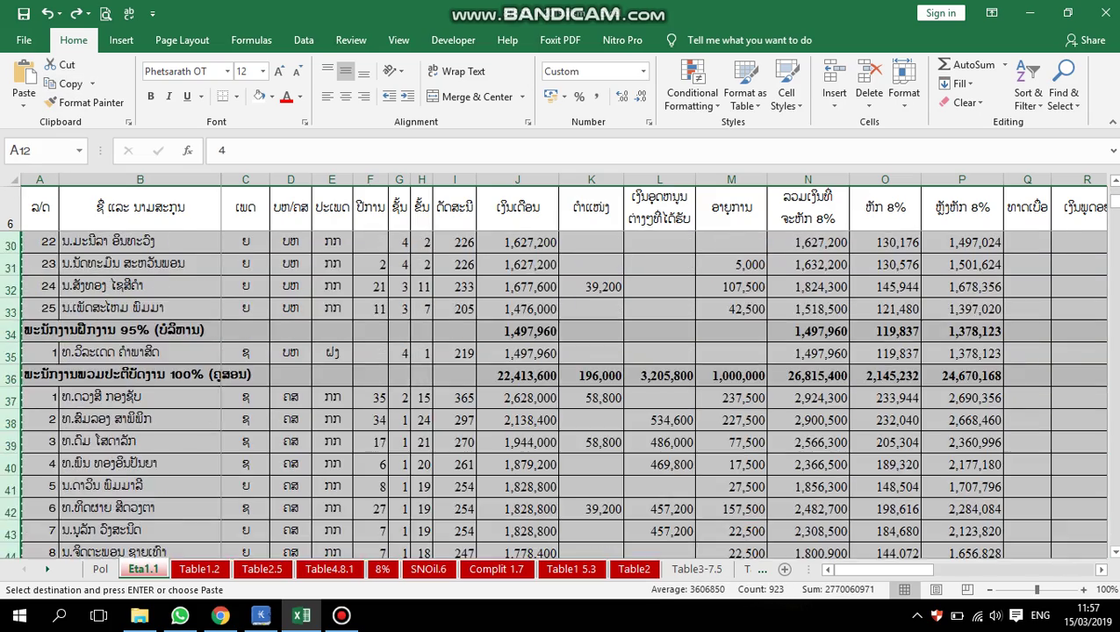
pyautogui.scroll(8, 562, 369)
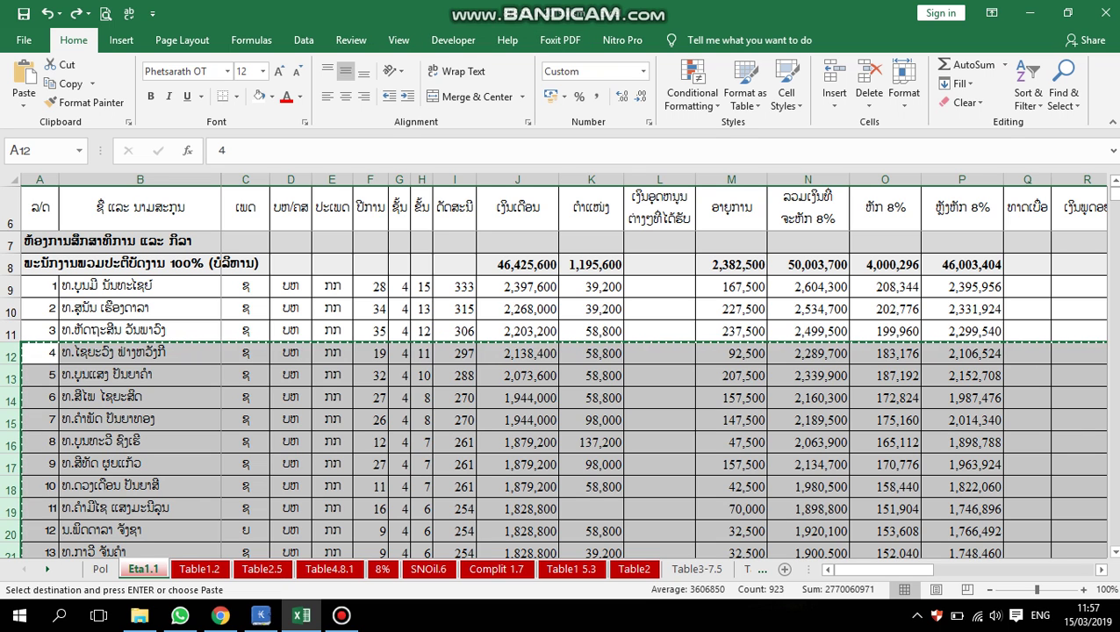
# Insert the copied rows above row 12 and select cell A7.
pyautogui.click(11, 353)
pyautogui.rightClick(10, 353)
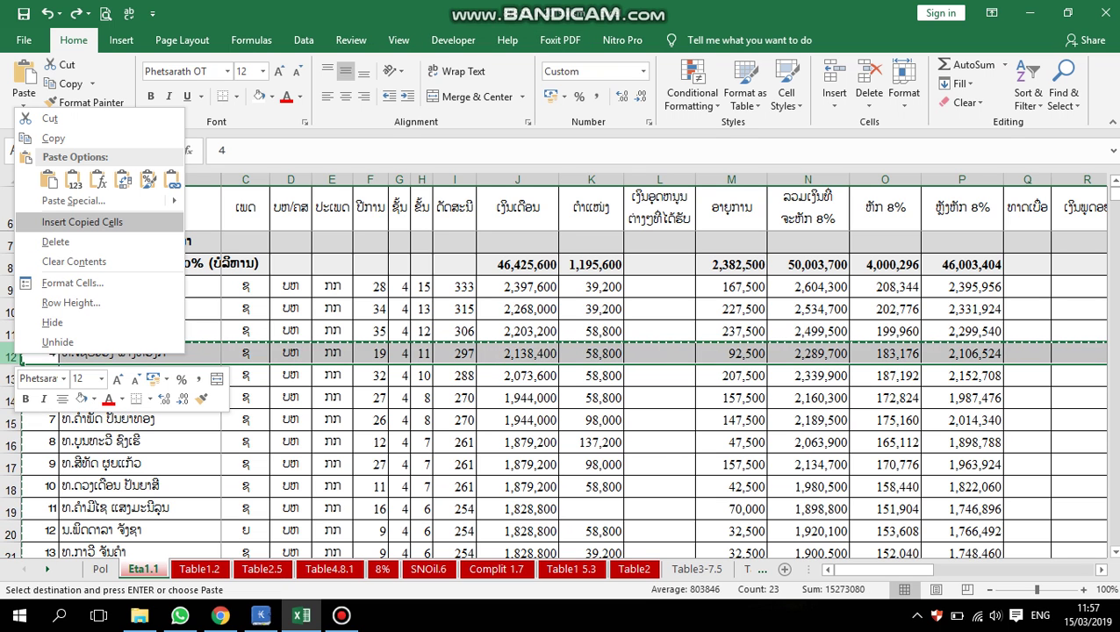
pyautogui.click(81, 223)
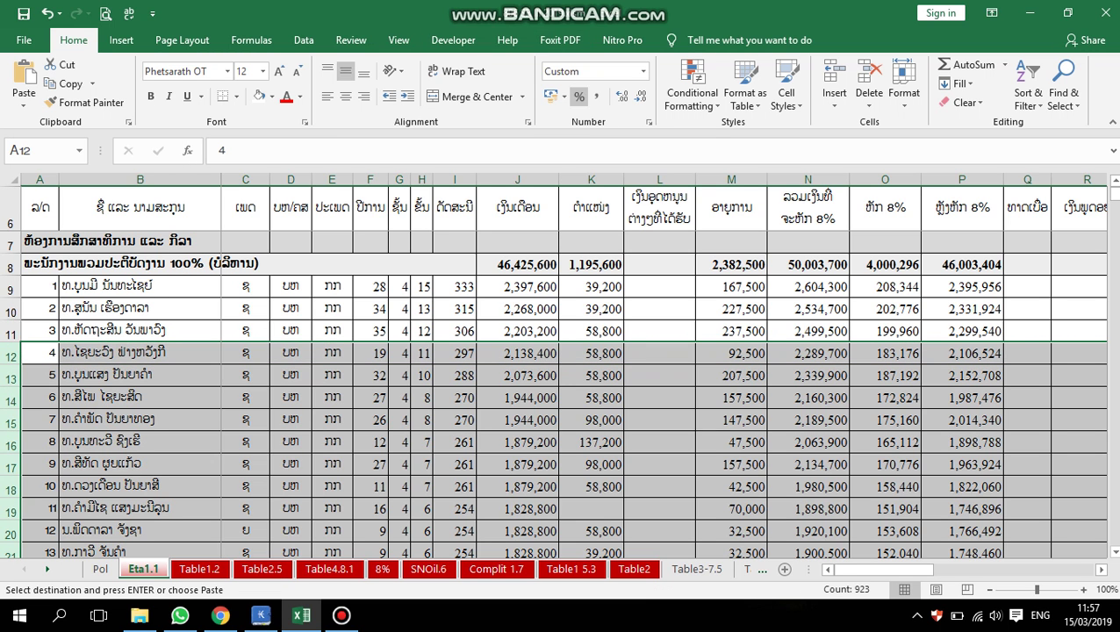
pyautogui.scroll(-12, 562, 395)
pyautogui.scroll(10, 562, 395)
pyautogui.scroll(2, 561, 395)
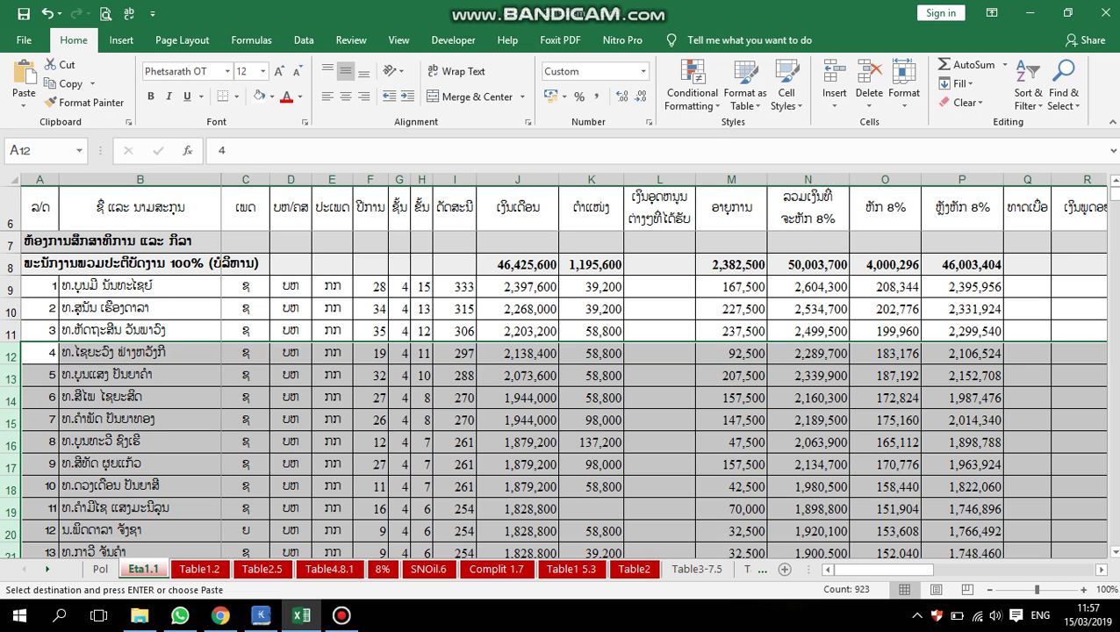
pyautogui.click(39, 241)
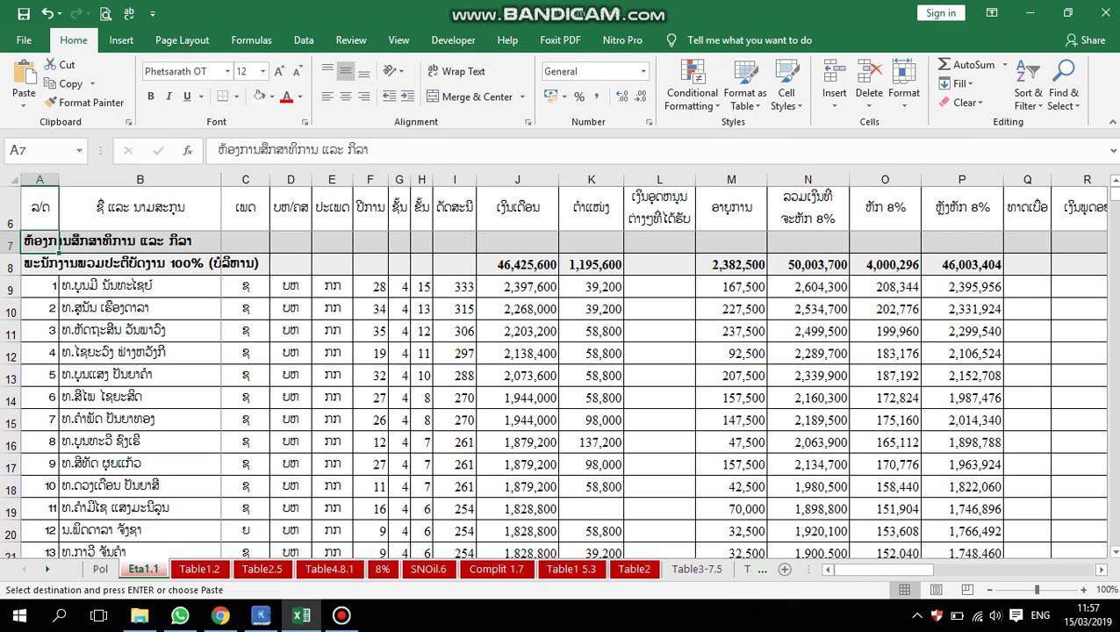
# Switch to Lao WMIS and generate report type 1.1 for all staff, budget year 2019, period ງວດ III.
pyautogui.click(261, 615)
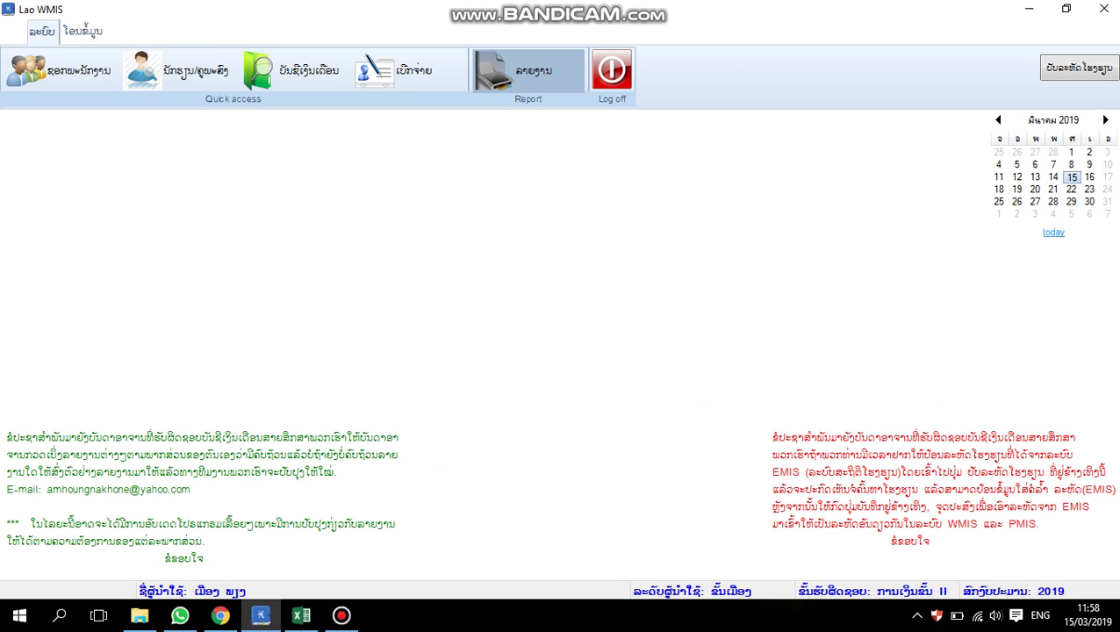
pyautogui.click(527, 72)
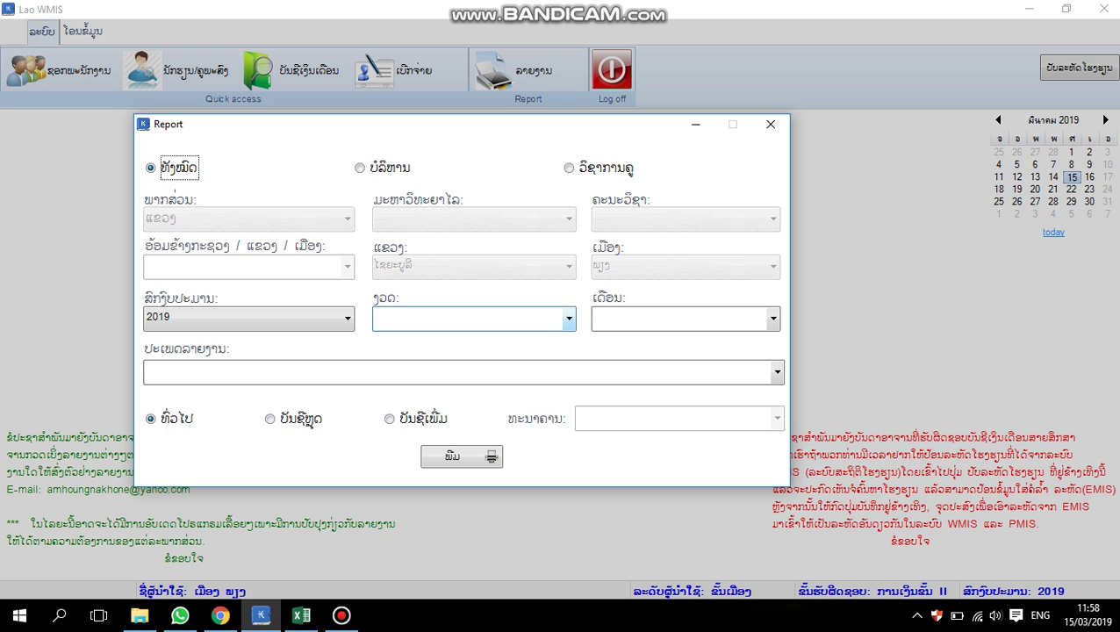
pyautogui.click(569, 319)
pyautogui.click(474, 384)
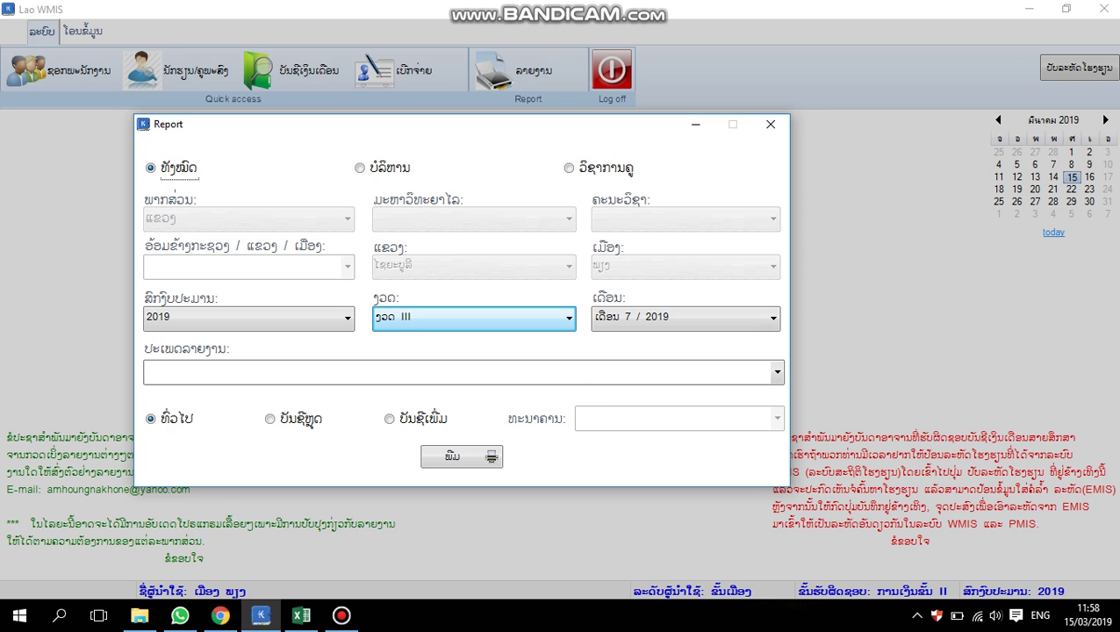
pyautogui.click(777, 372)
pyautogui.click(491, 105)
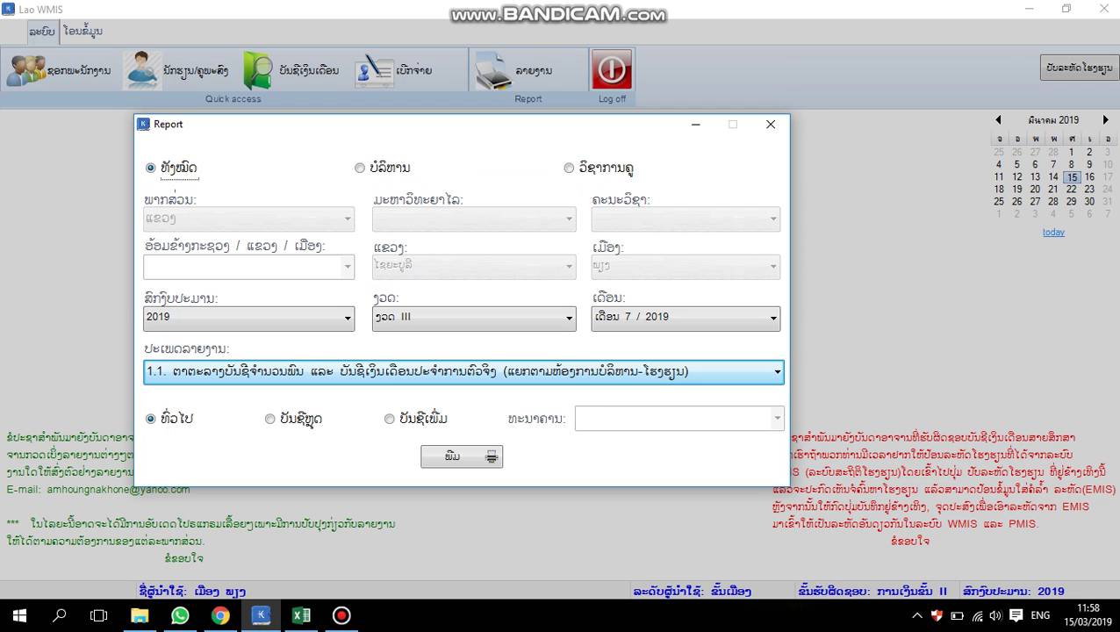
pyautogui.click(492, 457)
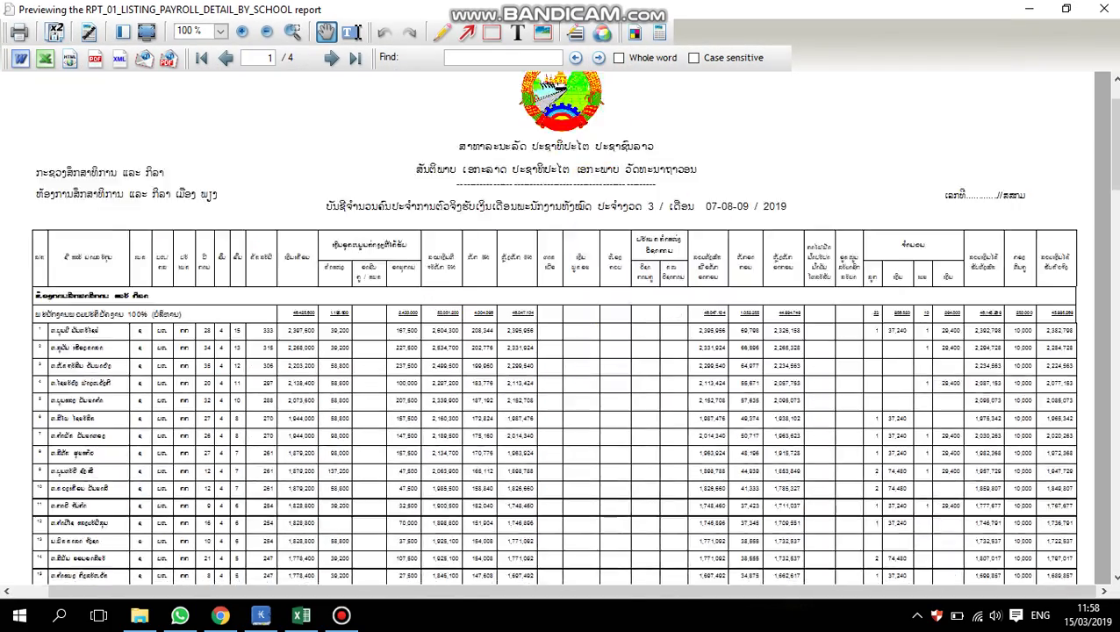
# Export the previewed payroll report to an Excel file named 1.1 on the Desktop and open it.
pyautogui.moveTo(610, 516); pyautogui.dragTo(614, 436)
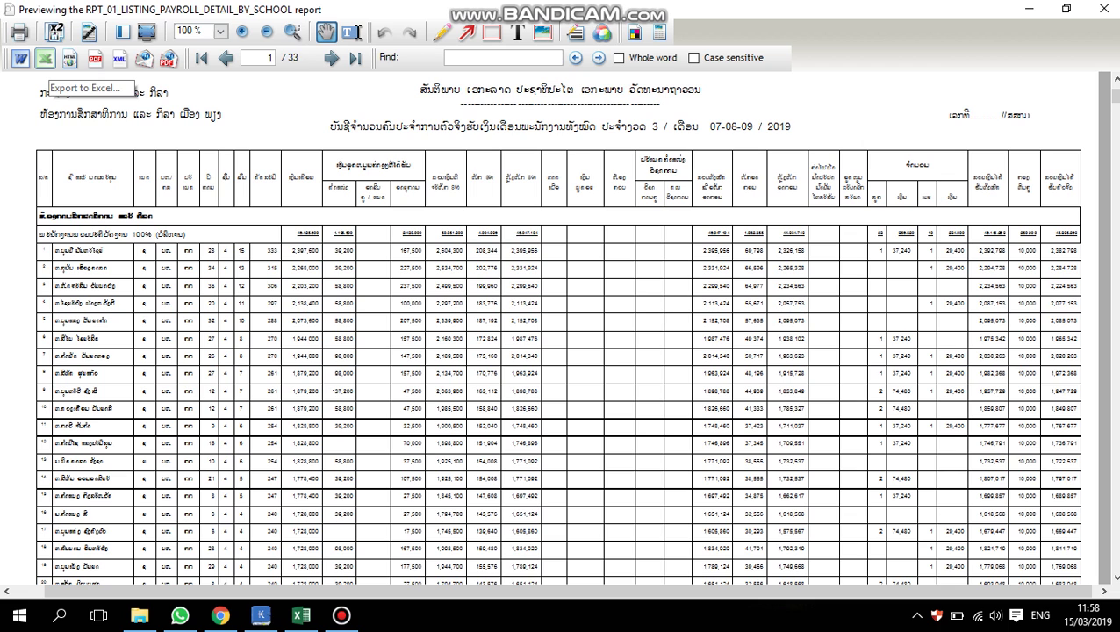
pyautogui.click(45, 58)
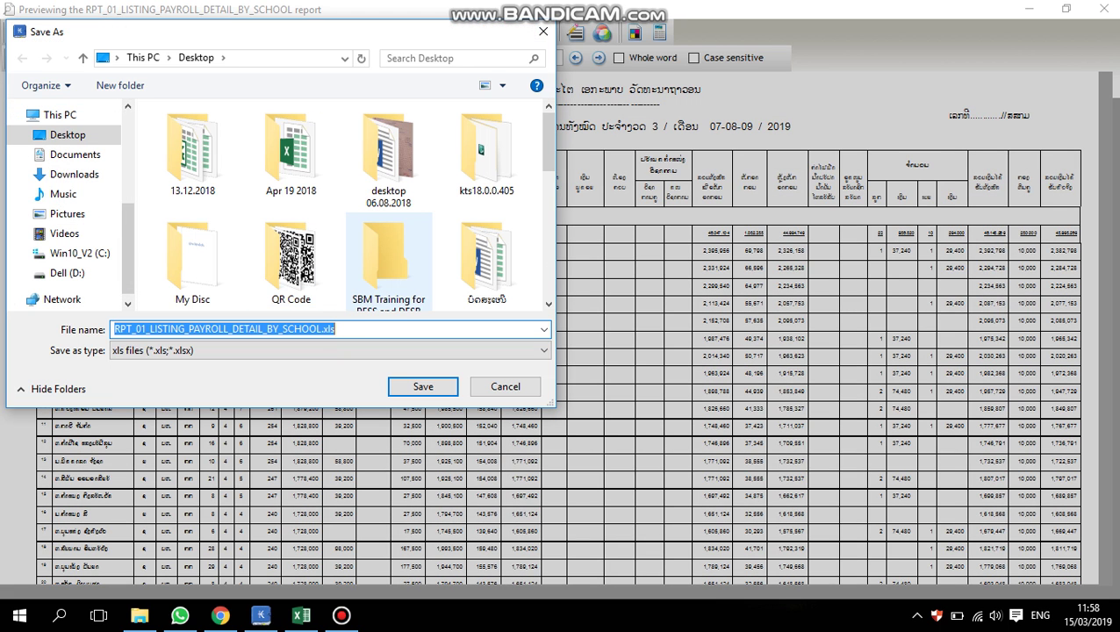
pyautogui.write('1.1')
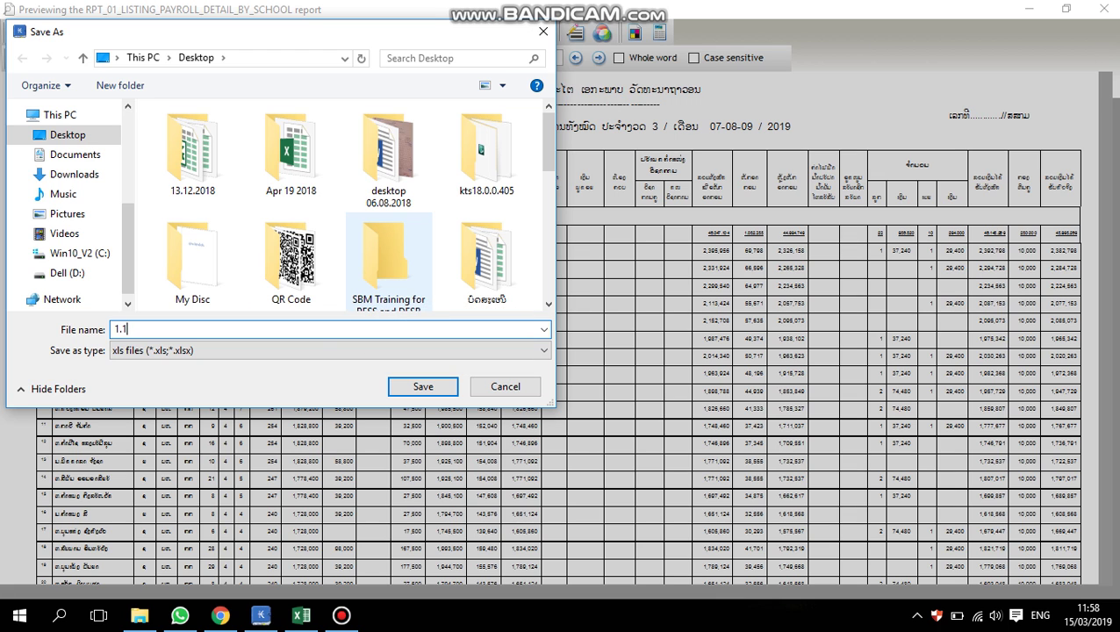
pyautogui.press('Return')
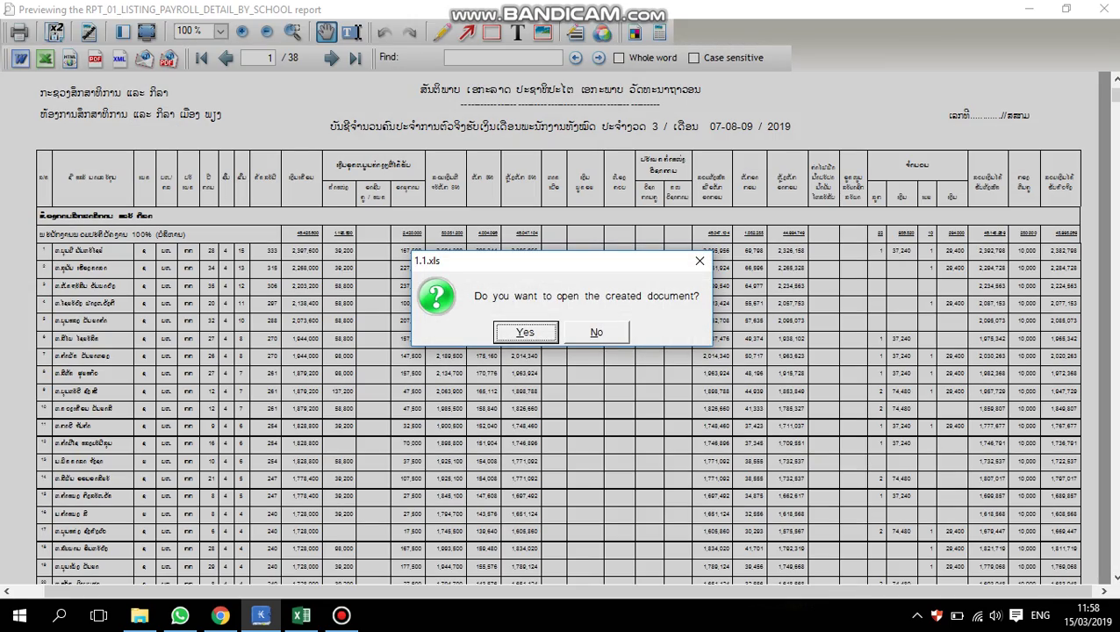
pyautogui.press('Return')
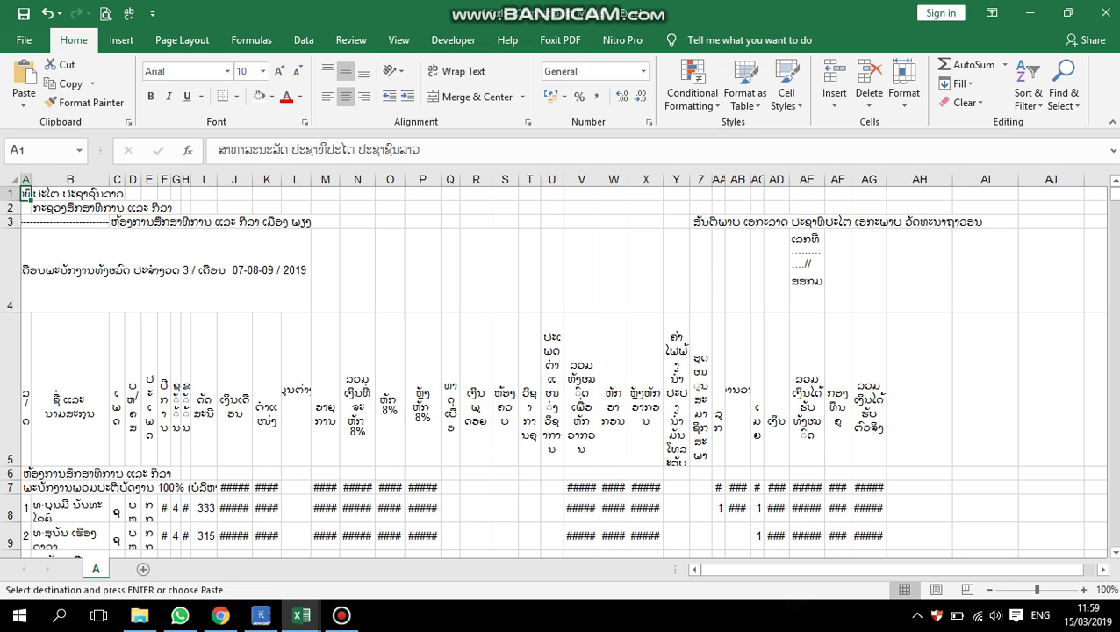
# Turn off text wrapping for all cells of the exported sheet.
pyautogui.hotkey('ctrl', 'a')
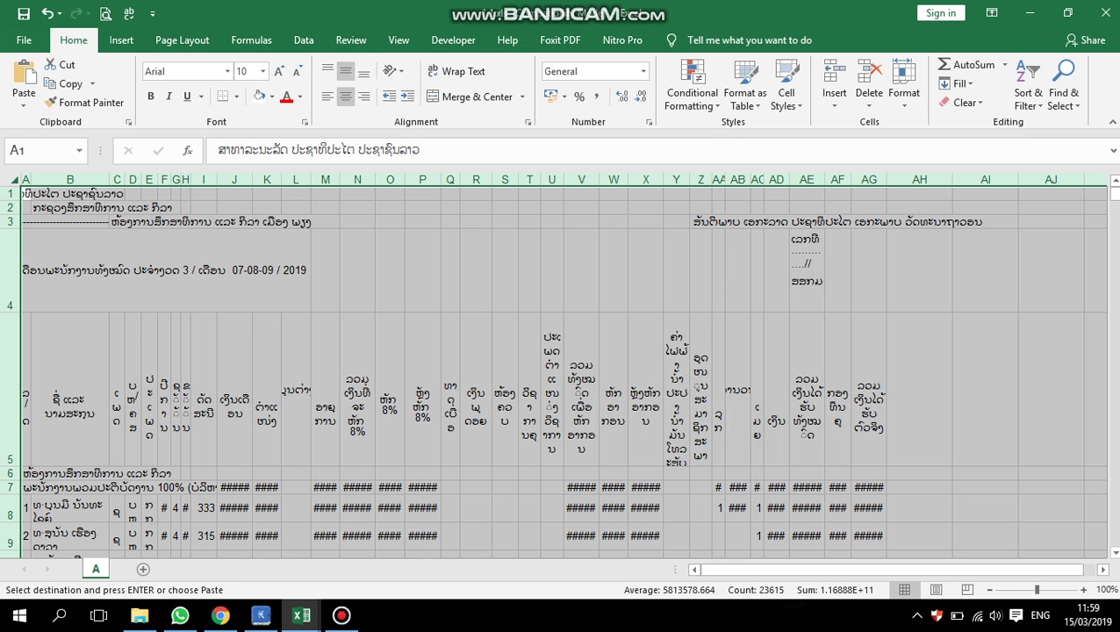
pyautogui.hotkey('alt', 'h')
pyautogui.press('w')
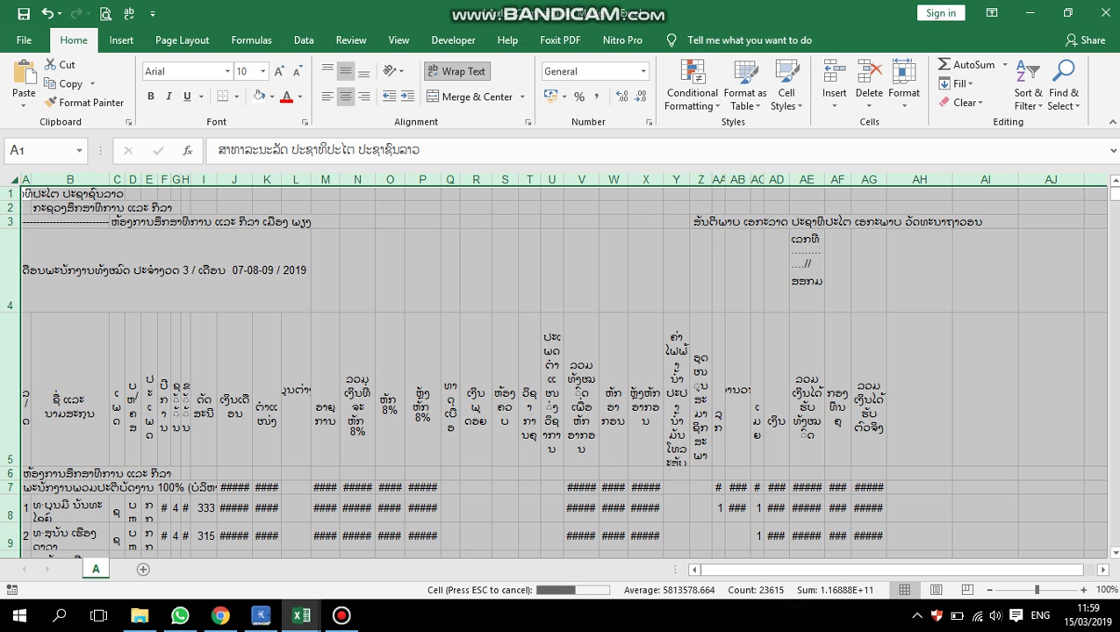
pyautogui.hotkey('alt', 'h')
pyautogui.press('w')
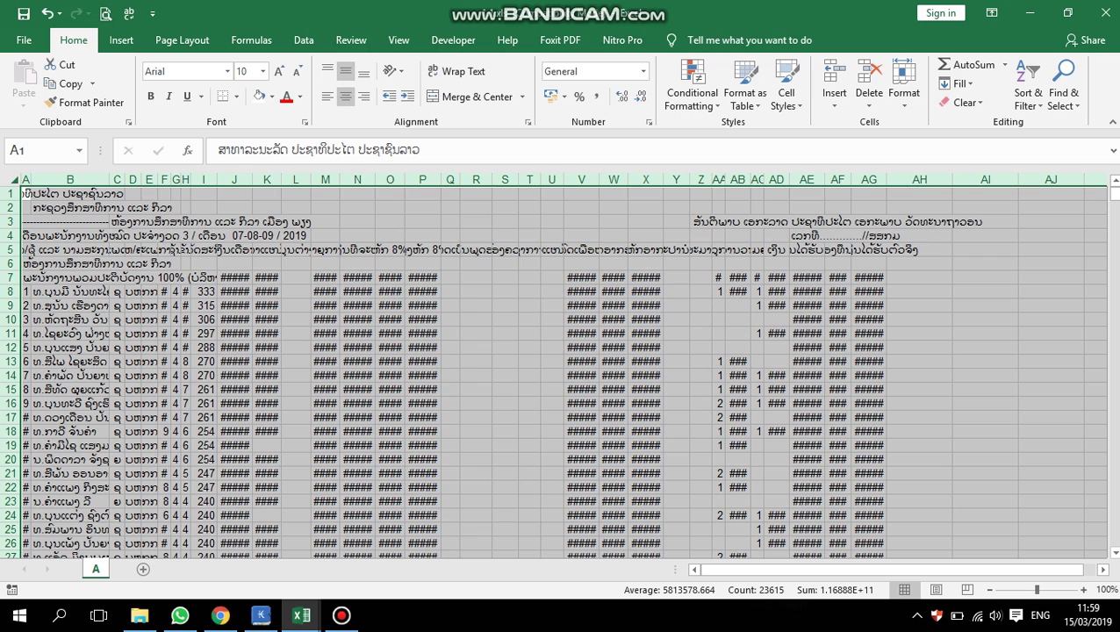
pyautogui.moveTo(301, 614)
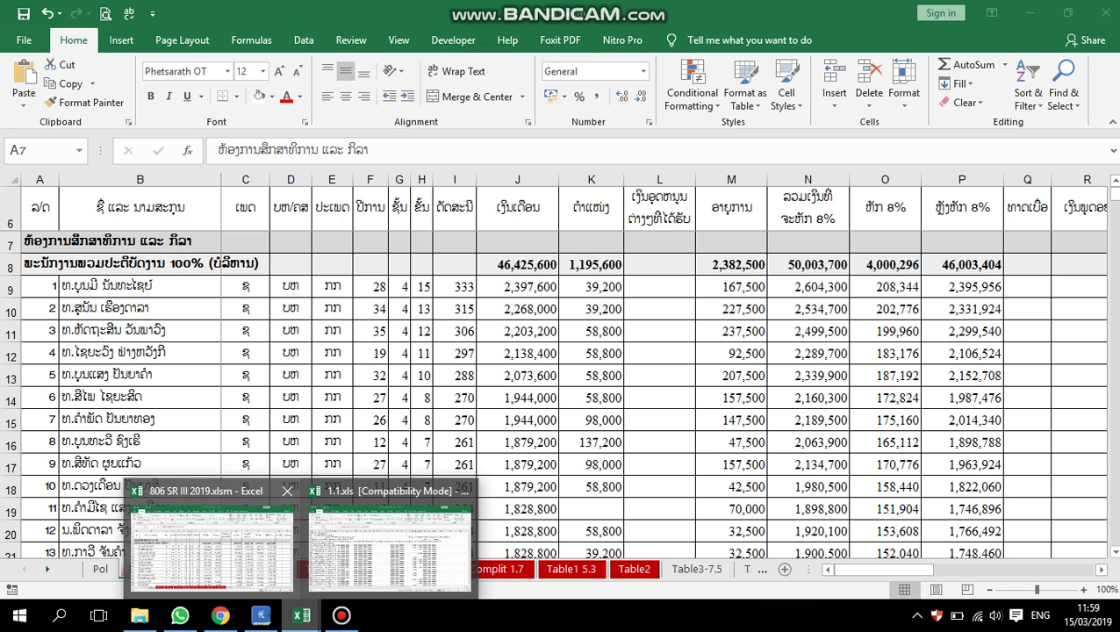
pyautogui.click(210, 543)
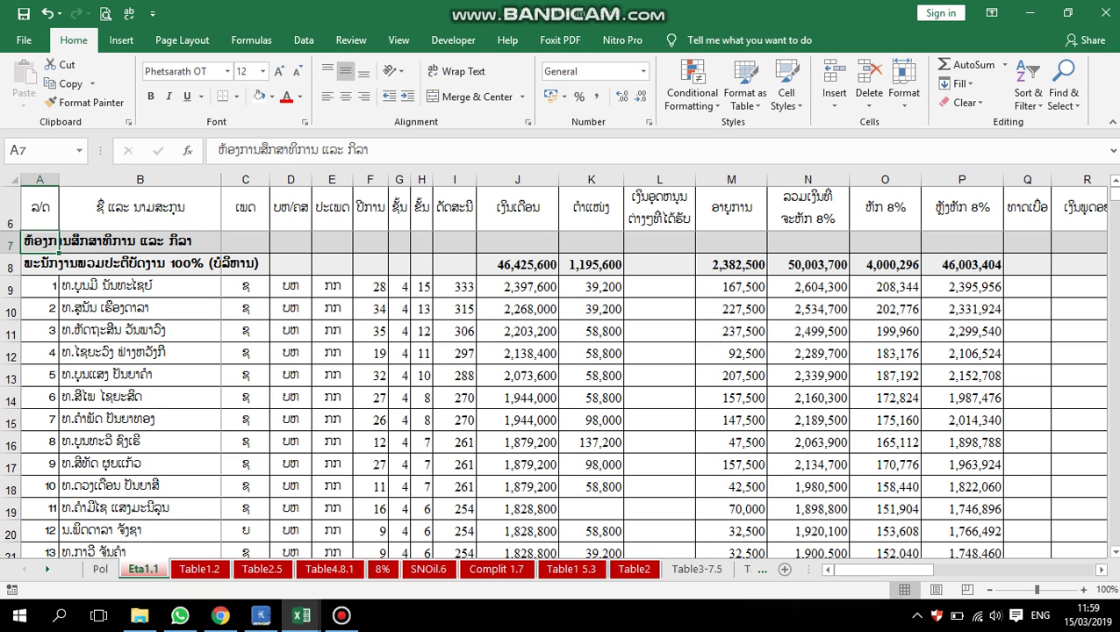
pyautogui.moveTo(301, 615)
pyautogui.click(390, 538)
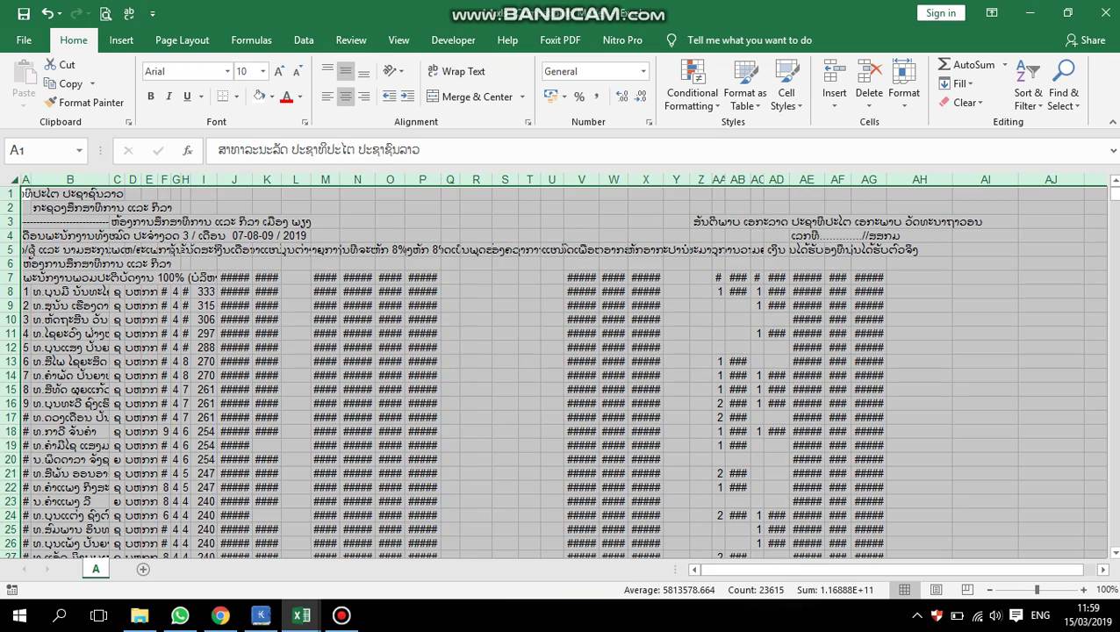
# Copy the exported payroll data from cell A6 through AG1153 in 1.1.xls.
pyautogui.click(28, 263)
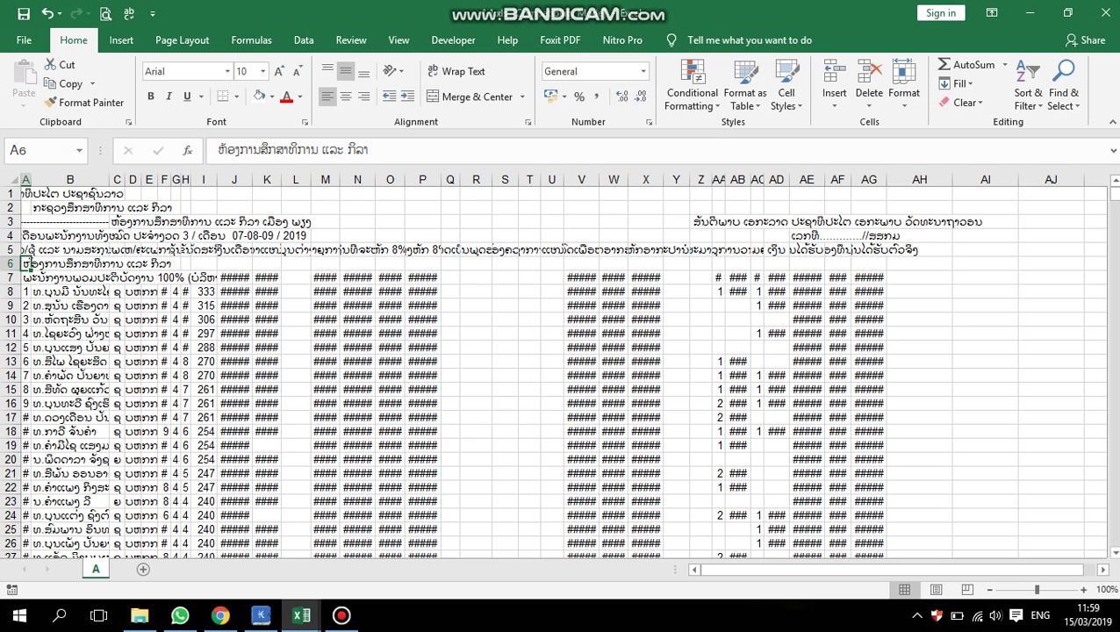
pyautogui.hotkey('ctrl', 'shift', 'Right')
pyautogui.hotkey('ctrl', 'shift', 'Down')
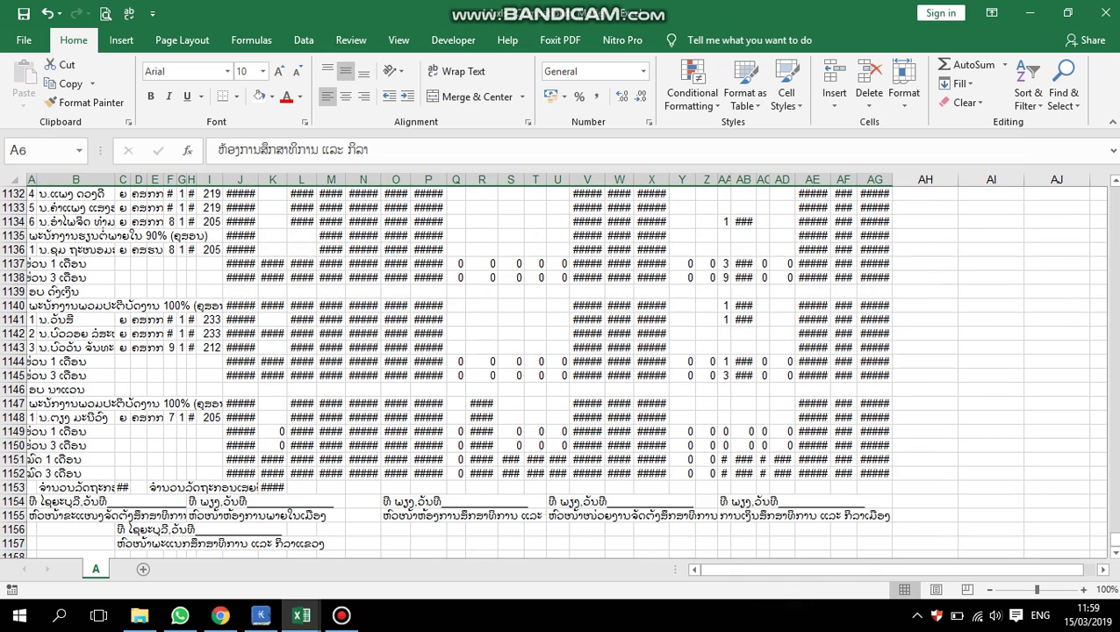
pyautogui.keyDown('shift'); pyautogui.click(875, 487); pyautogui.keyUp('shift')
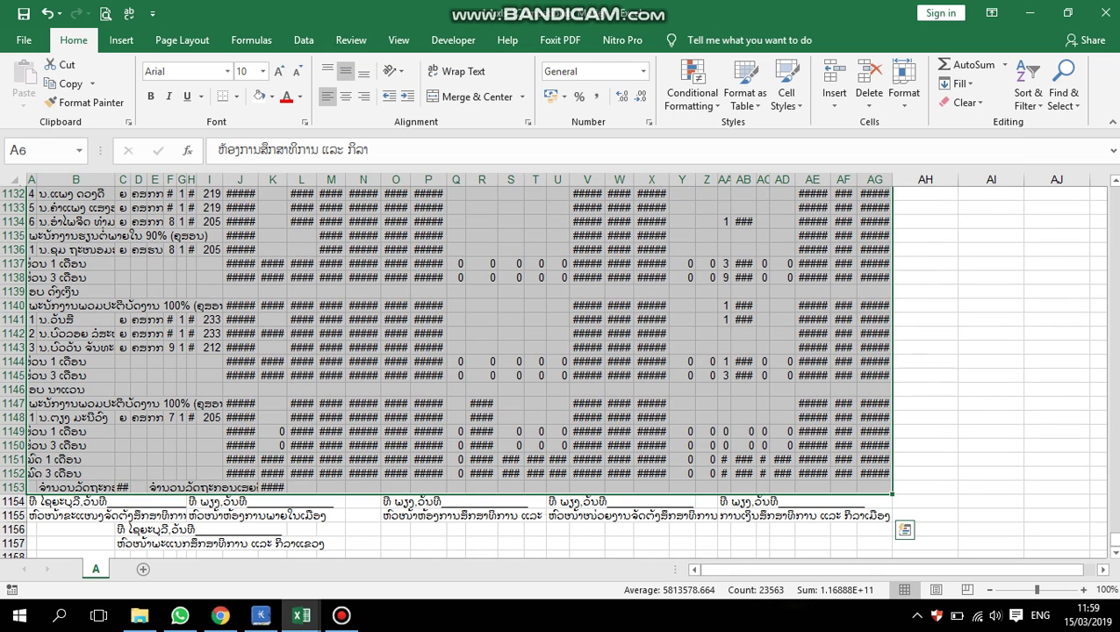
pyautogui.hotkey('ctrl', 'c')
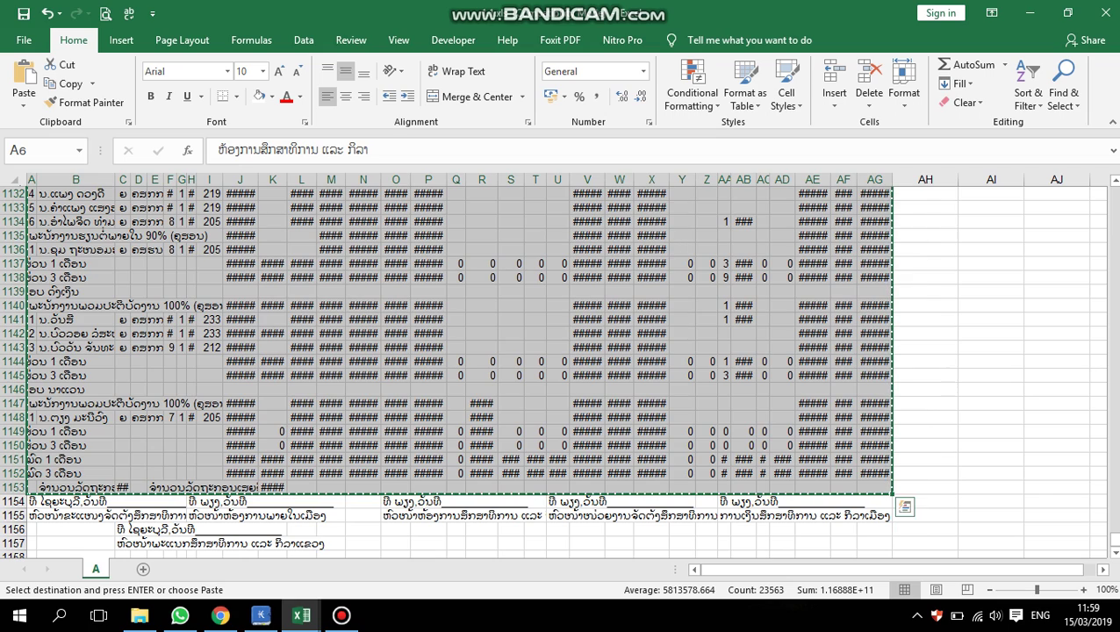
# Switch to the prepared workbook and paste the copied payroll data as values only, starting at cell A7 of Eta1.1.
pyautogui.click(301, 615)
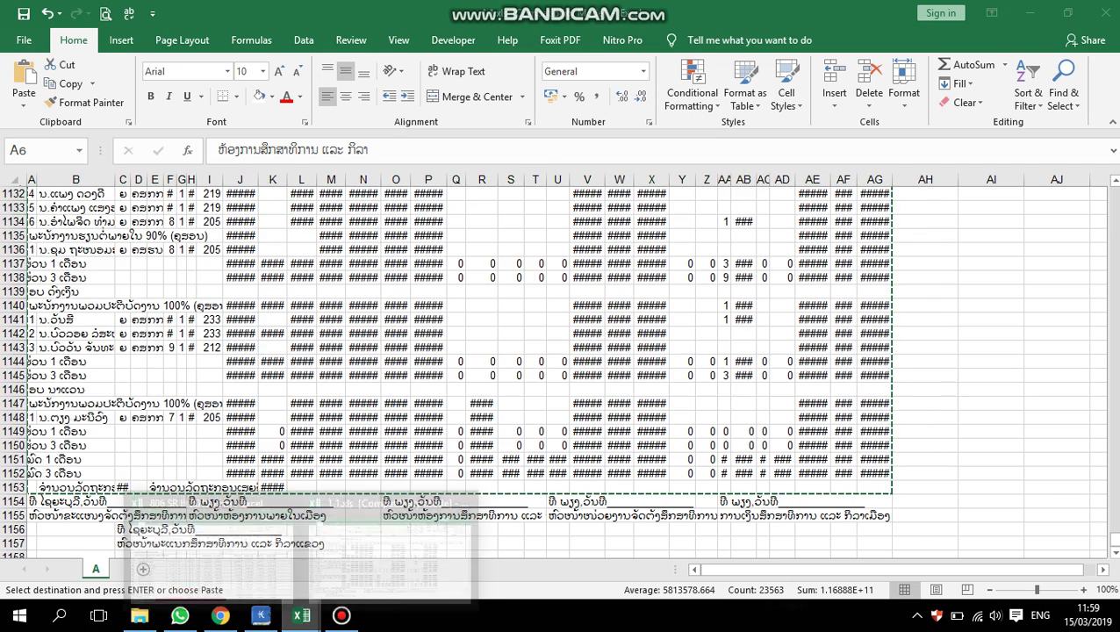
pyautogui.click(369, 537)
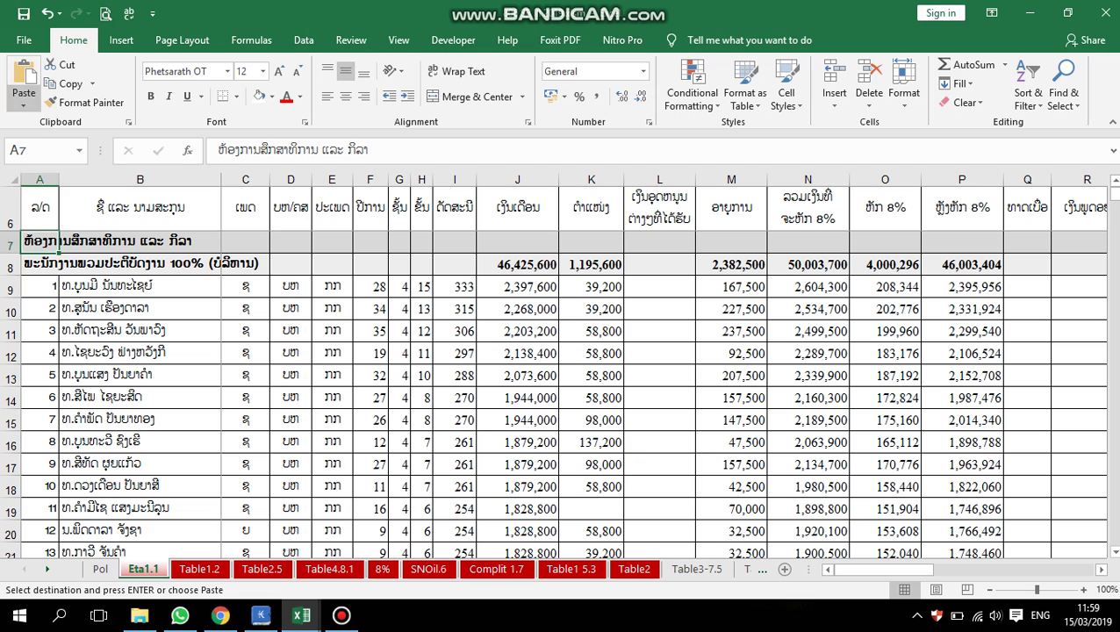
pyautogui.click(24, 103)
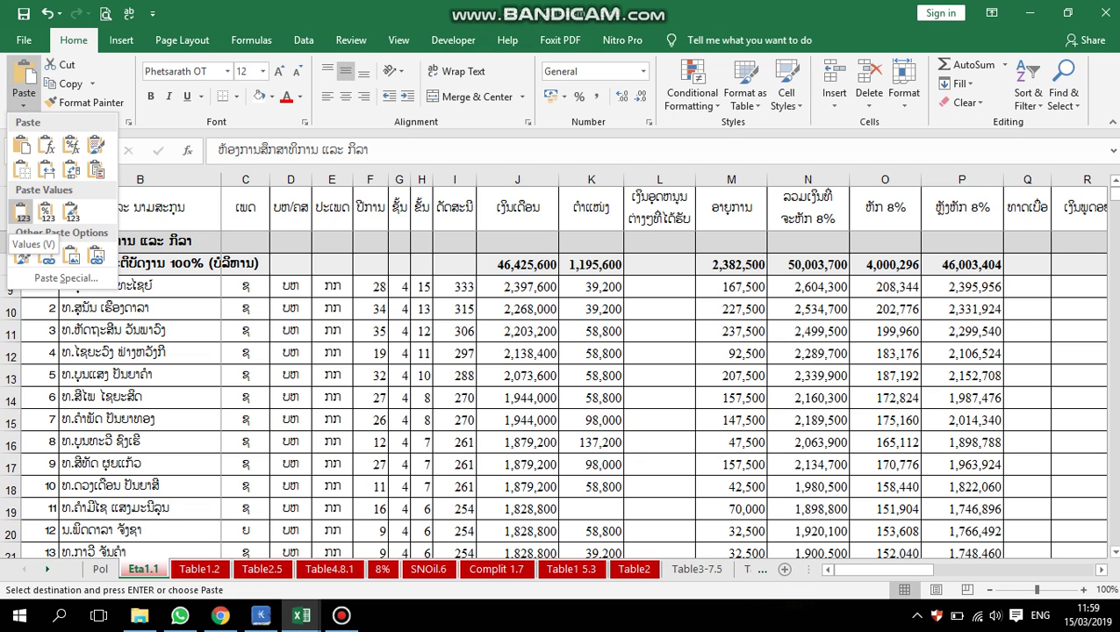
pyautogui.click(22, 214)
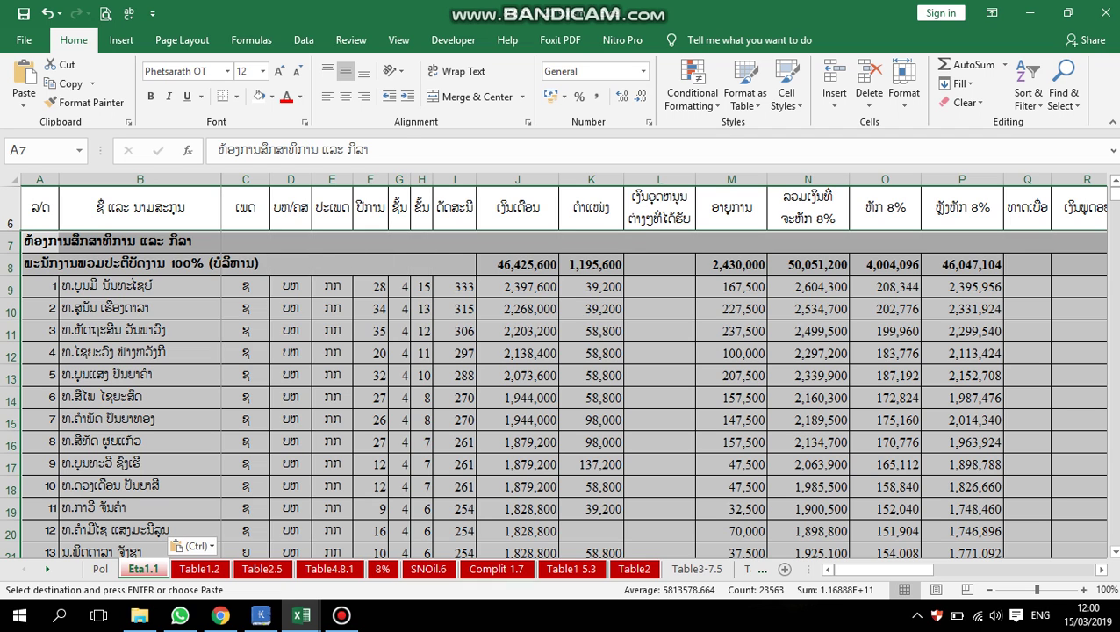
# Delete the leftover old rows 1155 through 1199 between the pasted payroll data and the signature block in Eta1.1.
pyautogui.scroll(-8, 562, 368)
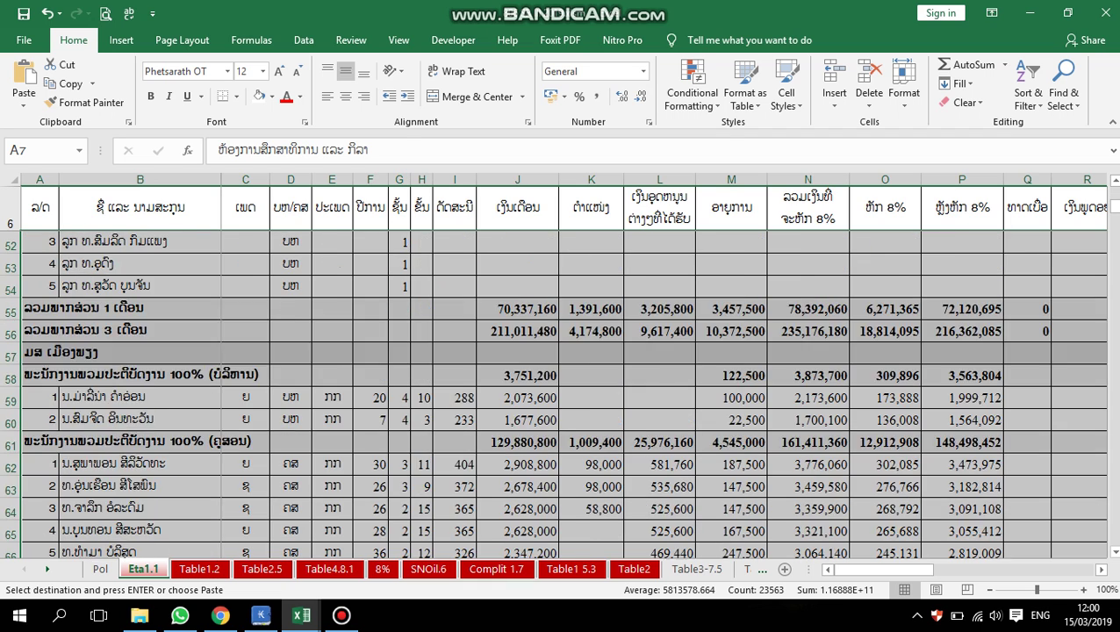
pyautogui.scroll(4, 562, 369)
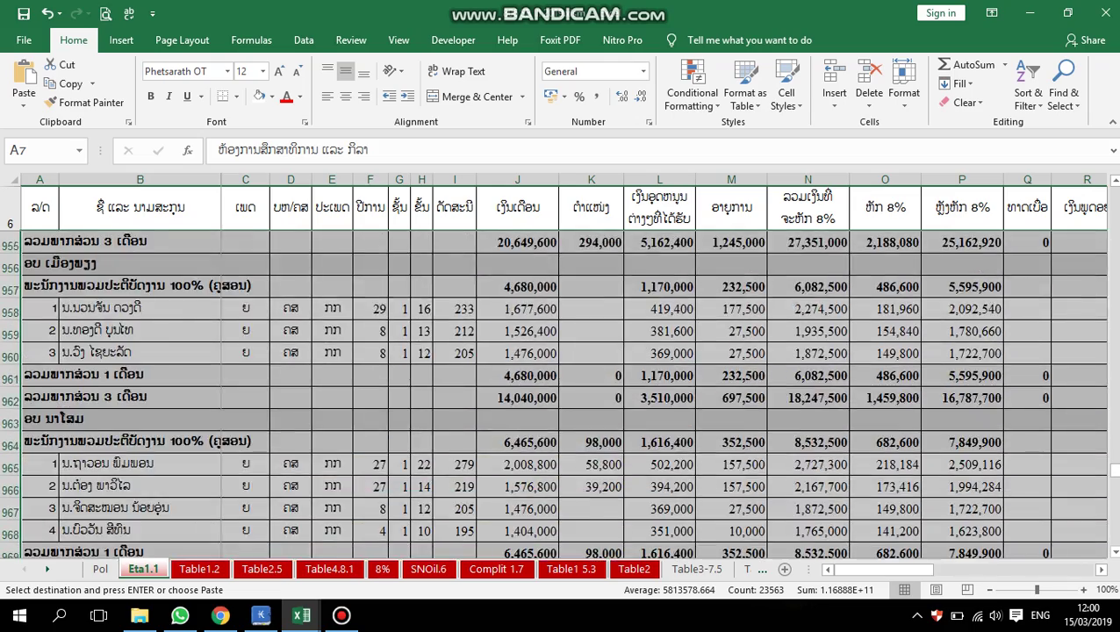
pyautogui.scroll(-6, 562, 369)
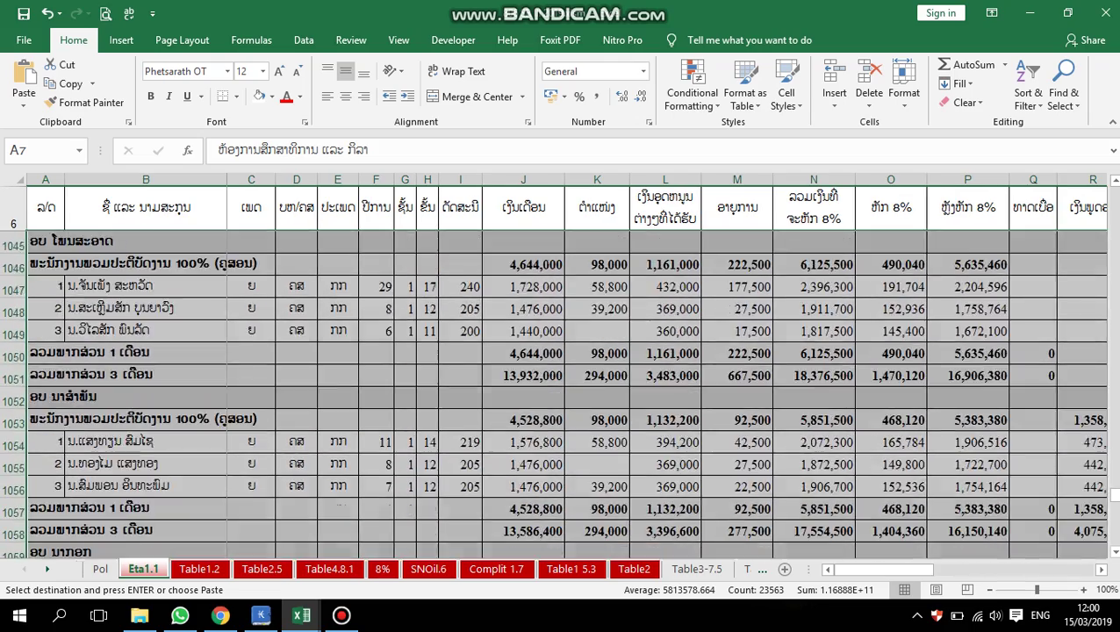
pyautogui.scroll(-20, 561, 395)
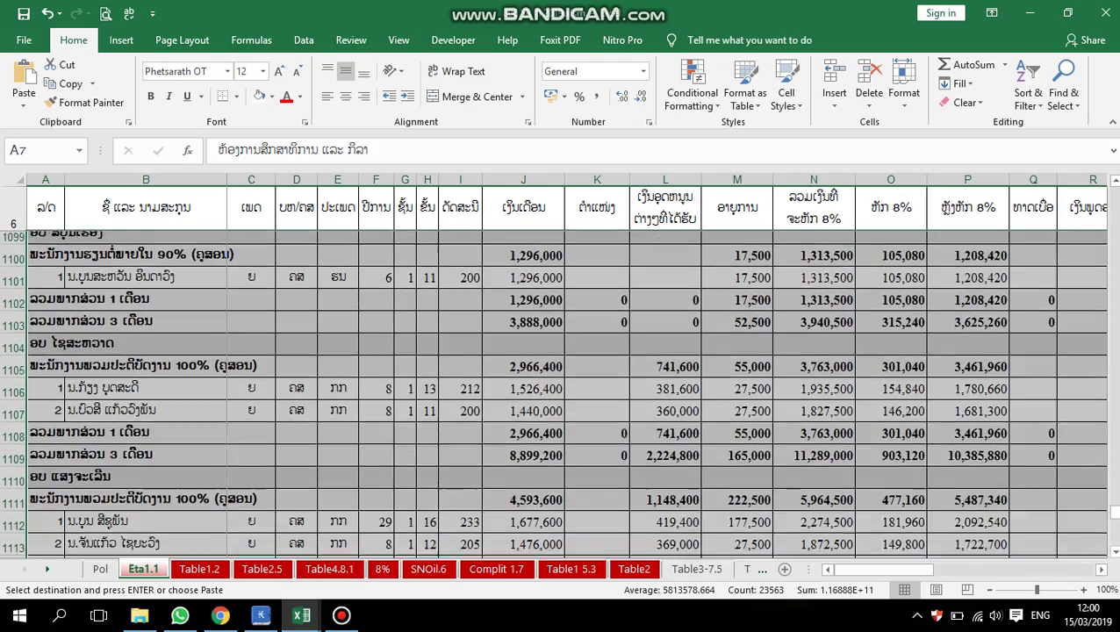
pyautogui.scroll(-1, 562, 369)
pyautogui.scroll(4, 561, 368)
pyautogui.scroll(-2, 562, 396)
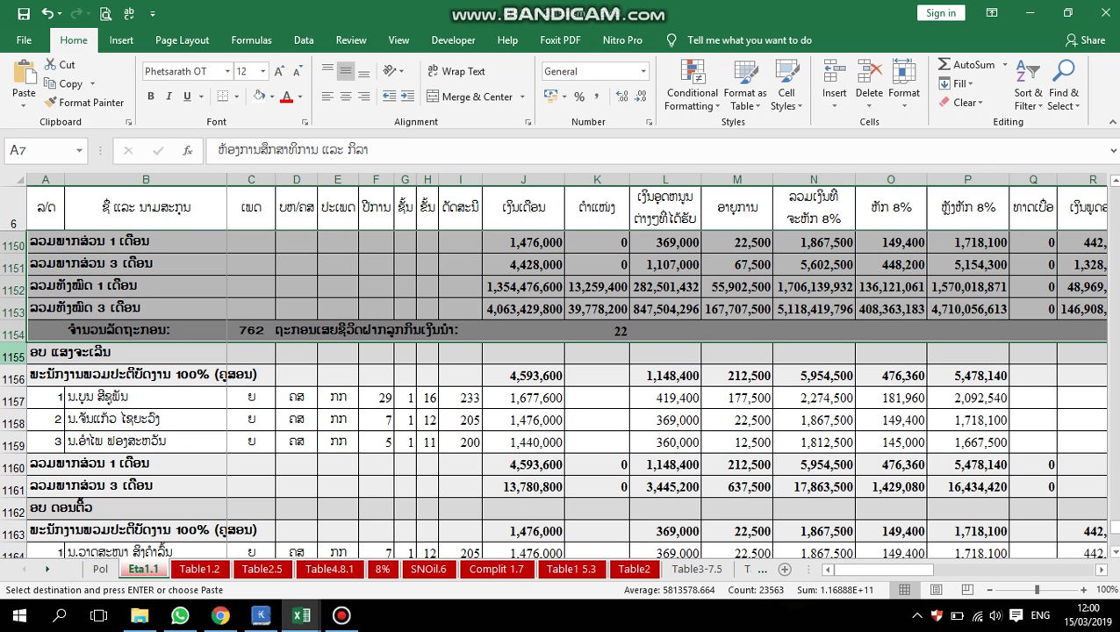
pyautogui.click(13, 352)
pyautogui.scroll(-10, 13, 352)
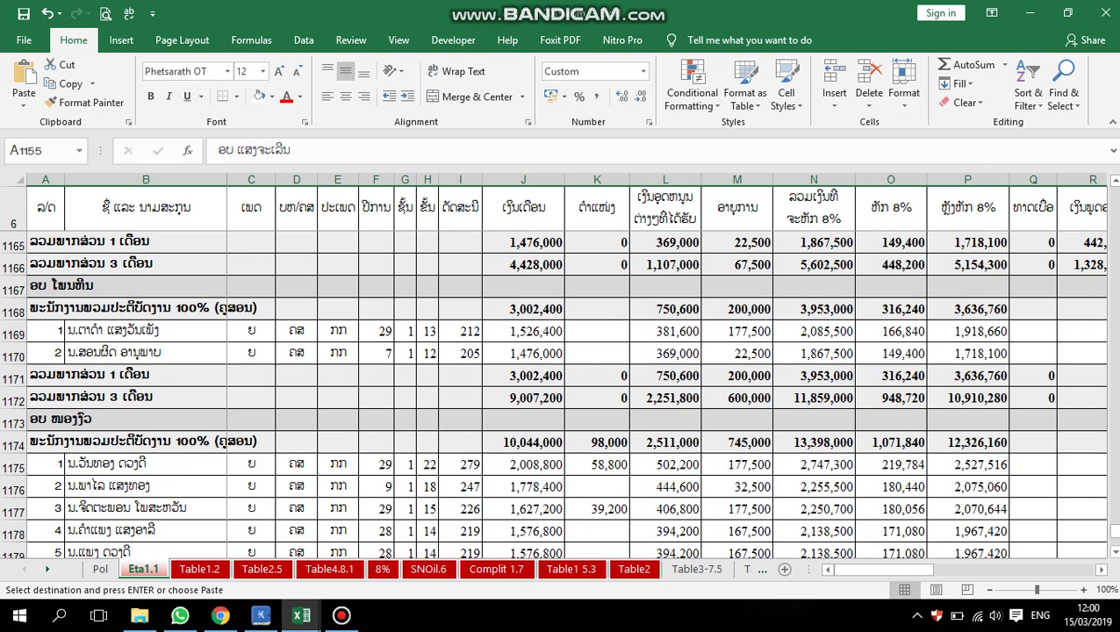
pyautogui.scroll(-5, 13, 342)
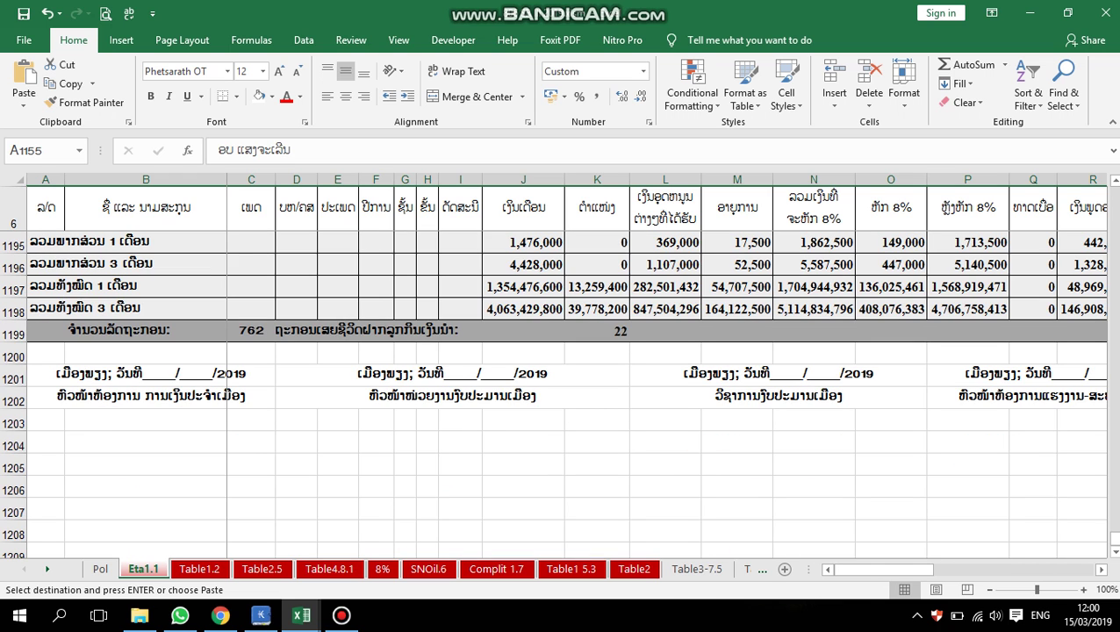
pyautogui.keyDown('shift'); pyautogui.click(14, 331); pyautogui.keyUp('shift')
pyautogui.rightClick(15, 255)
pyautogui.click(43, 385)
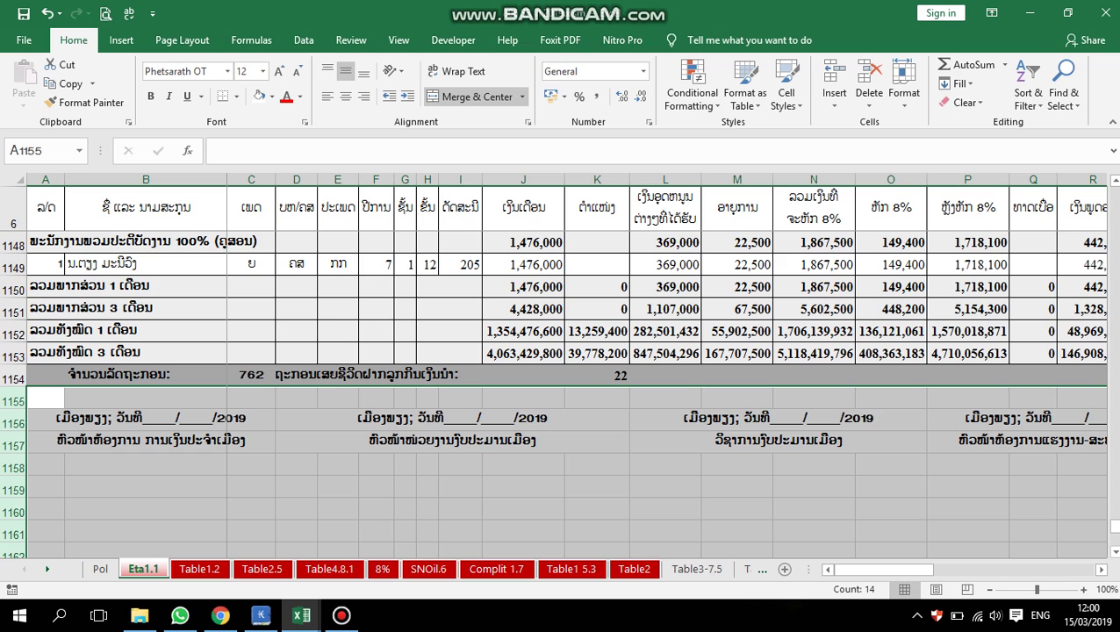
pyautogui.click(664, 465)
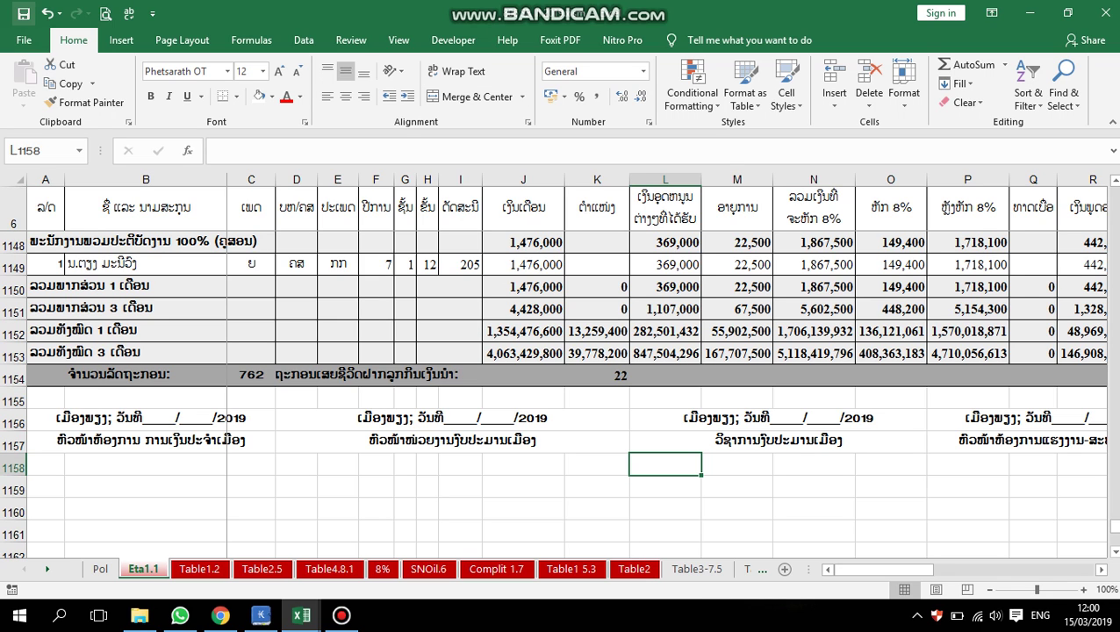
# Review the signature titles in row 1157 across to column AG, and return to the start of the payroll table.
pyautogui.scroll(-1, 552, 362)
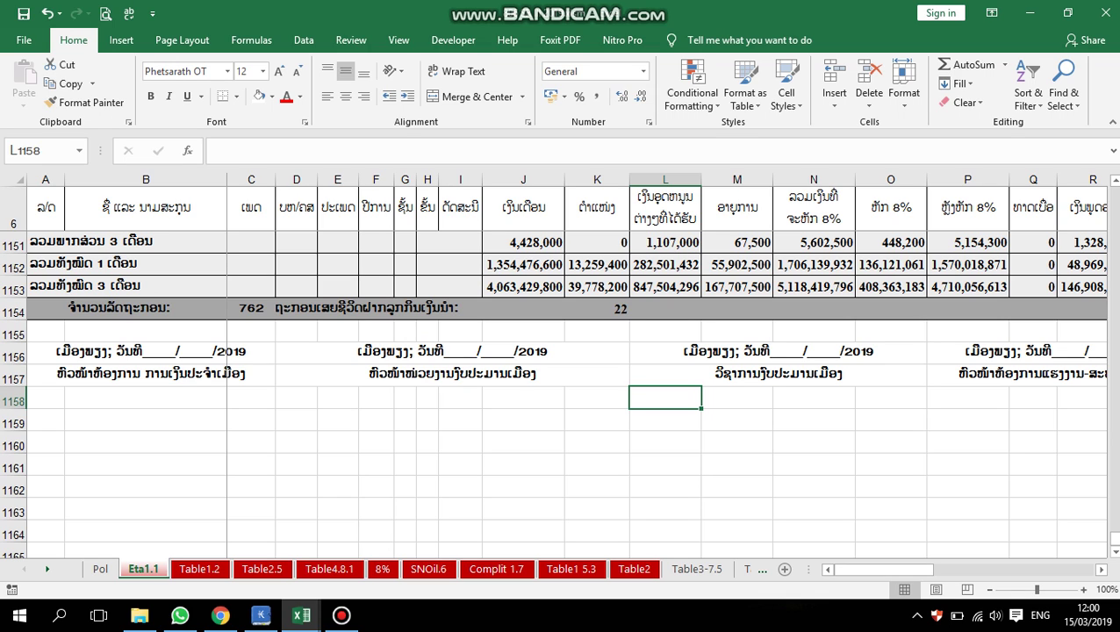
pyautogui.click(452, 374)
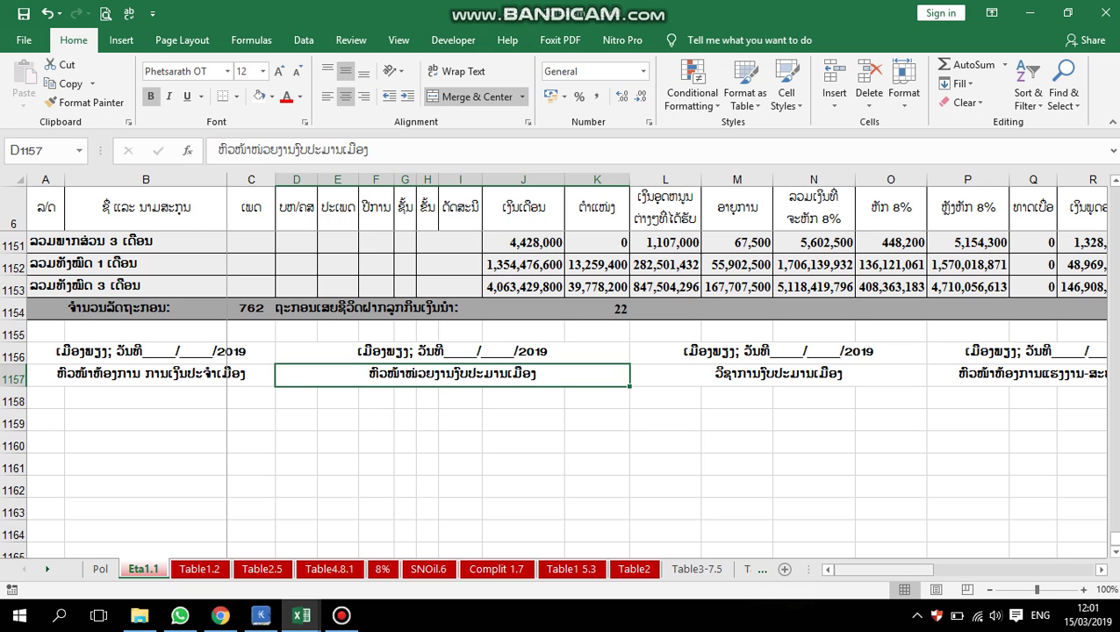
pyautogui.click(778, 375)
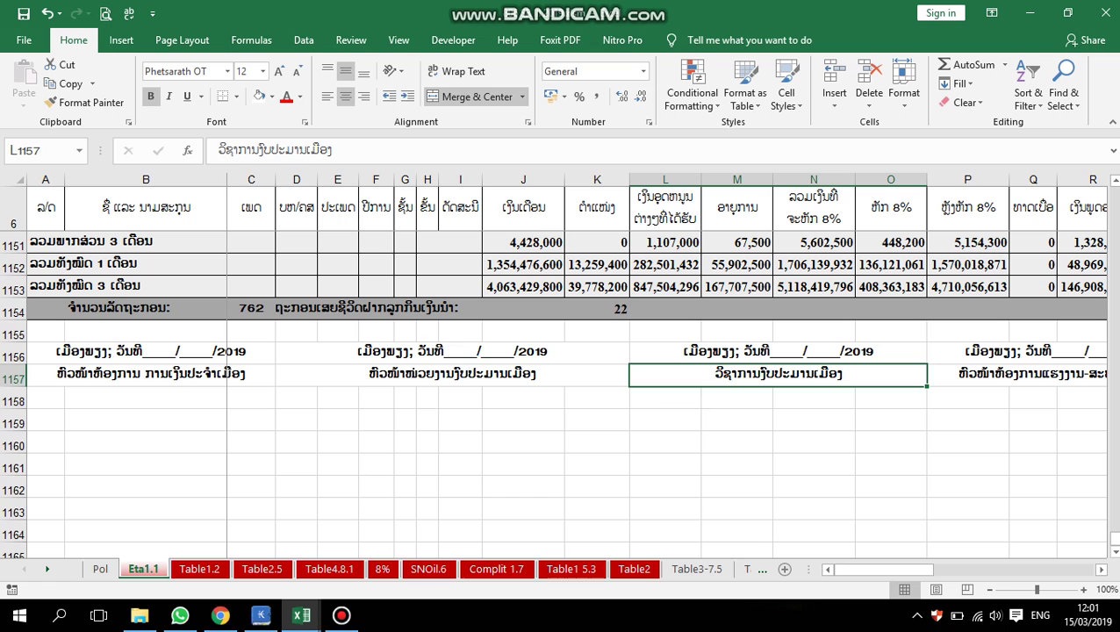
pyautogui.moveTo(882, 569); pyautogui.dragTo(967, 570)
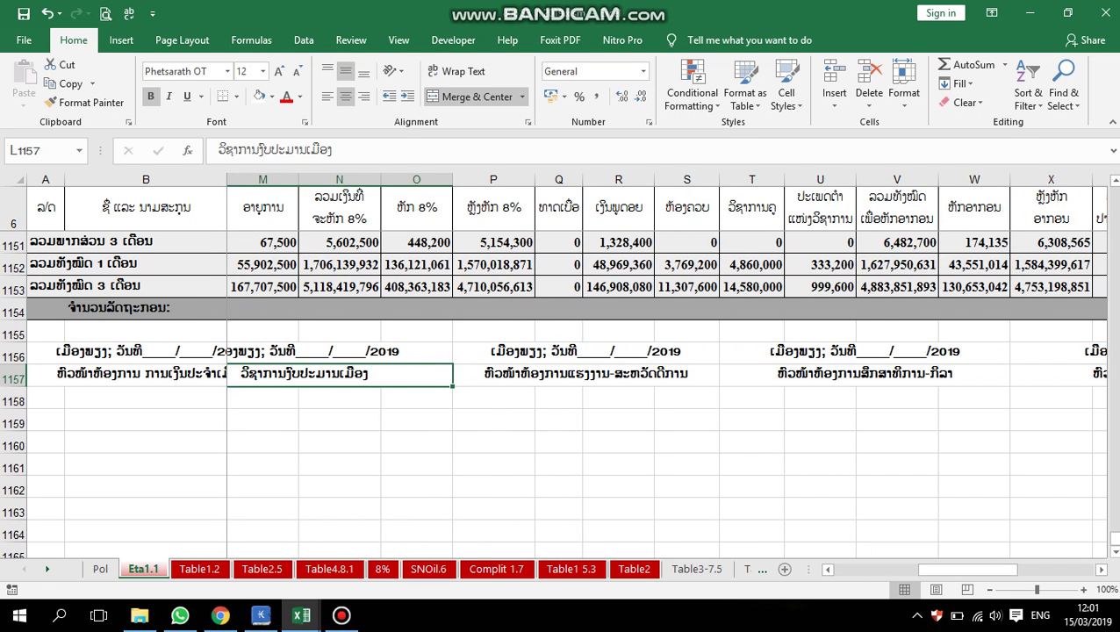
pyautogui.click(863, 375)
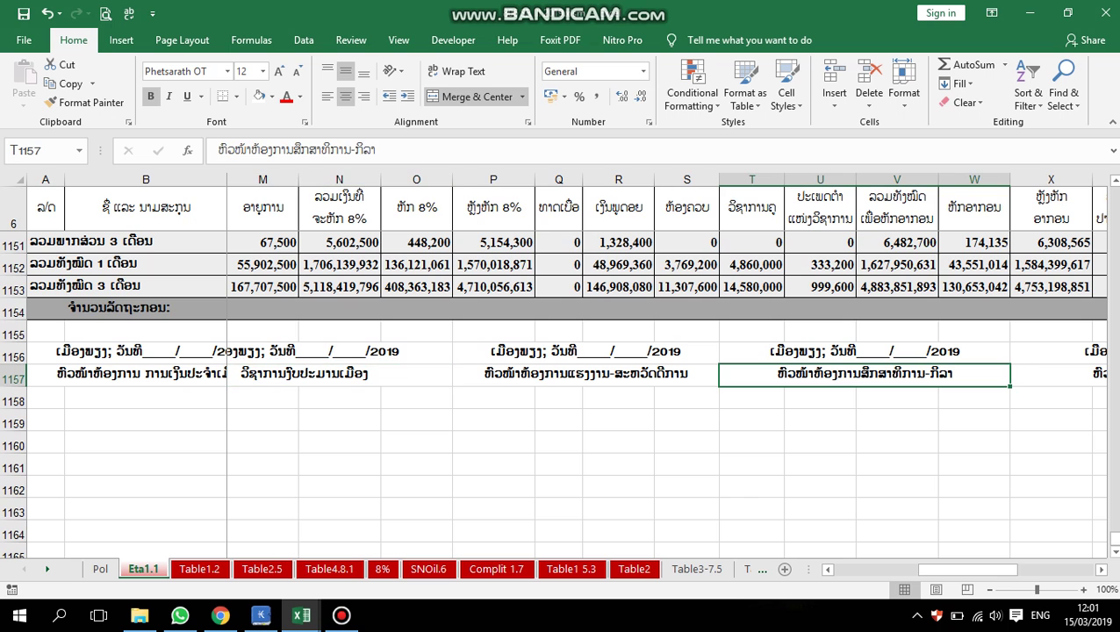
pyautogui.moveTo(965, 569); pyautogui.dragTo(1044, 570)
pyautogui.click(896, 375)
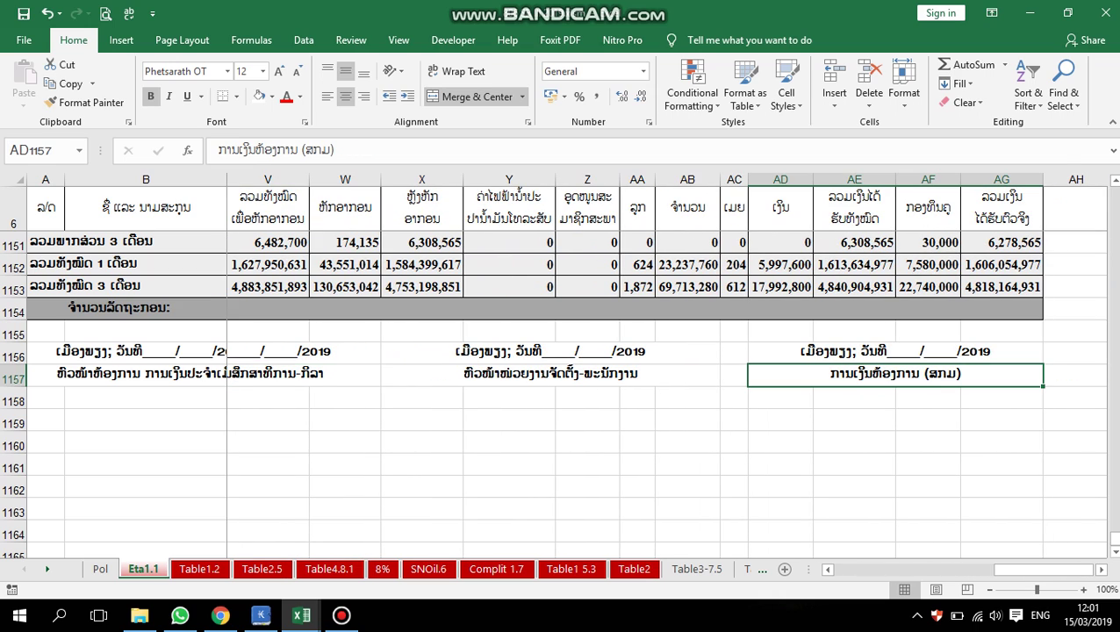
pyautogui.scroll(17, 562, 369)
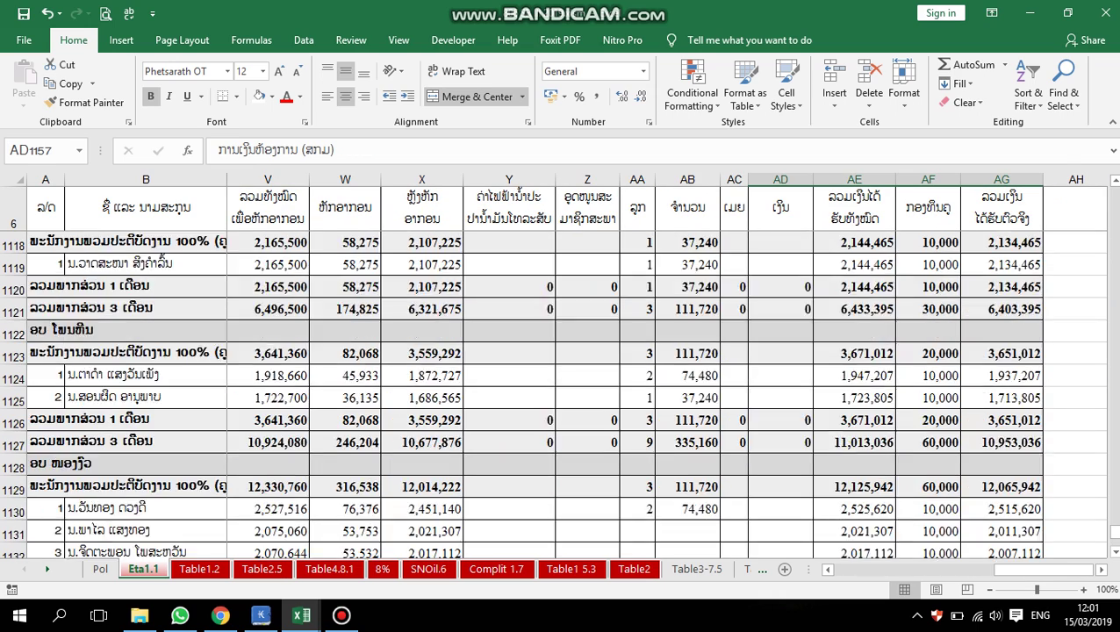
pyautogui.moveTo(1114, 525); pyautogui.dragTo(1114, 189)
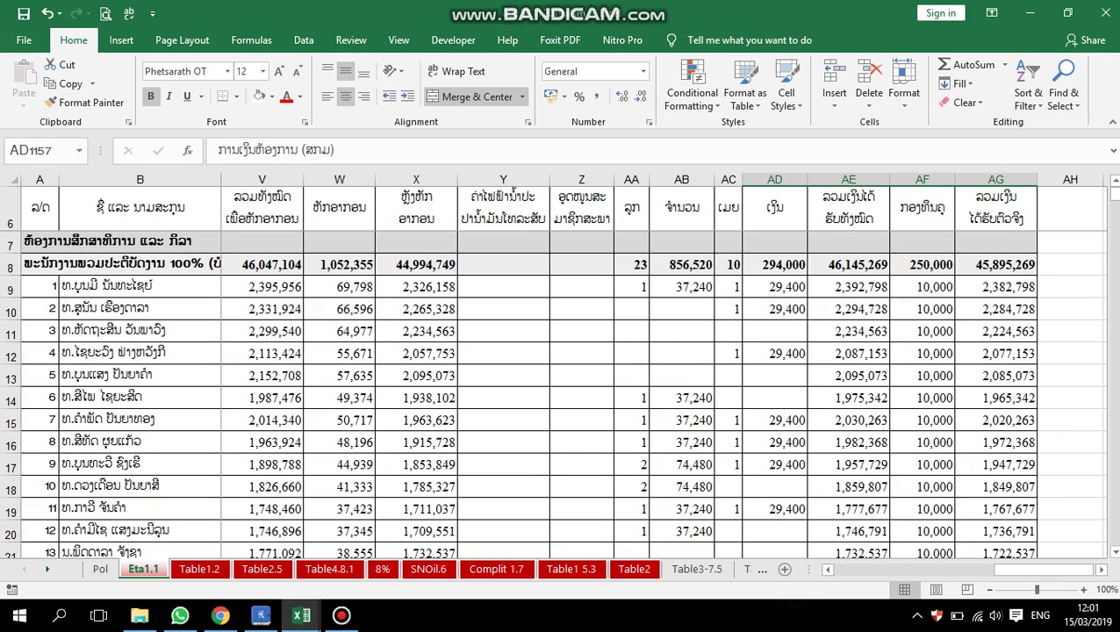